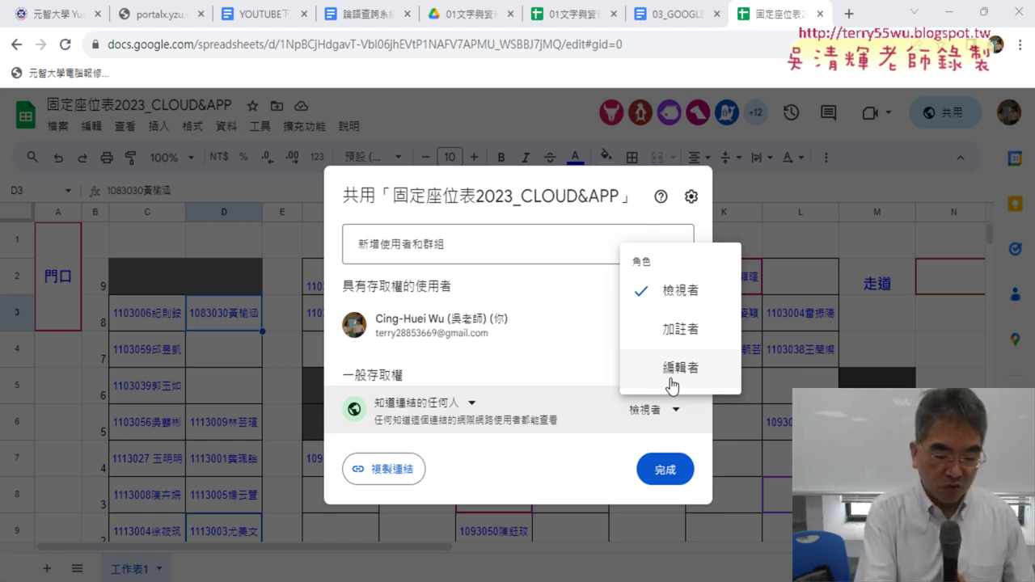
{"action": "mouse_move", "coordinate": [730, 390]}
{"action": "left_mouse_down"}
{"action": "mouse_move", "coordinate": [670, 408]}
{"action": "mouse_move", "coordinate": [730, 397]}
{"action": "mouse_move", "coordinate": [705, 400]}
{"action": "left_mouse_up"}
{"action": "mouse_move", "coordinate": [457, 443]}
{"action": "left_mouse_down"}
{"action": "mouse_move", "coordinate": [338, 437]}
{"action": "mouse_move", "coordinate": [517, 404]}
{"action": "mouse_move", "coordinate": [443, 441]}
{"action": "left_mouse_up"}
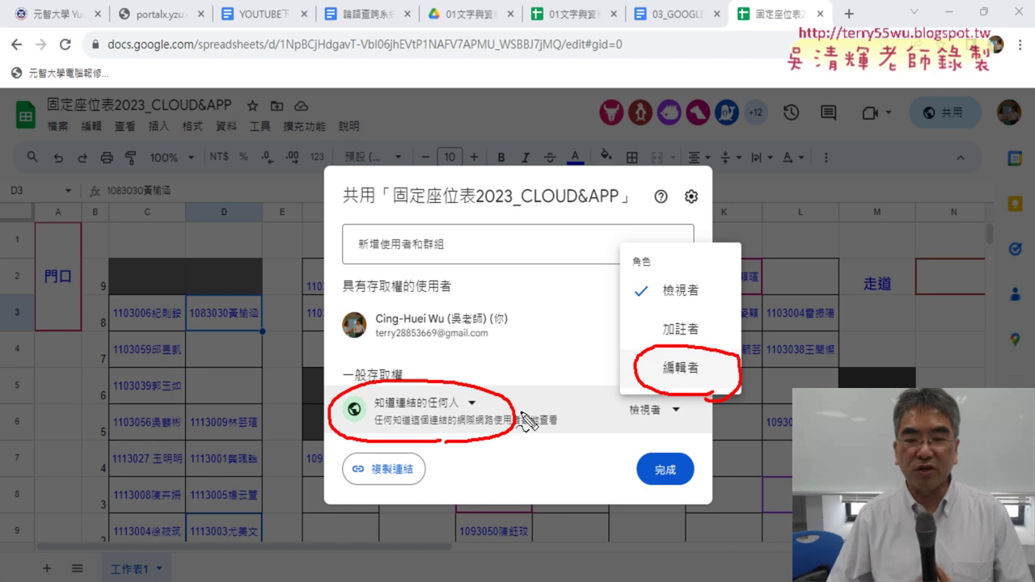
{"action": "mouse_move", "coordinate": [338, 218]}
{"action": "left_mouse_down"}
{"action": "mouse_move", "coordinate": [337, 270]}
{"action": "mouse_move", "coordinate": [439, 217]}
{"action": "mouse_move", "coordinate": [489, 272]}
{"action": "left_mouse_up"}
{"action": "left_click_drag", "start_coordinate": [348, 269], "coordinate": [489, 272]}
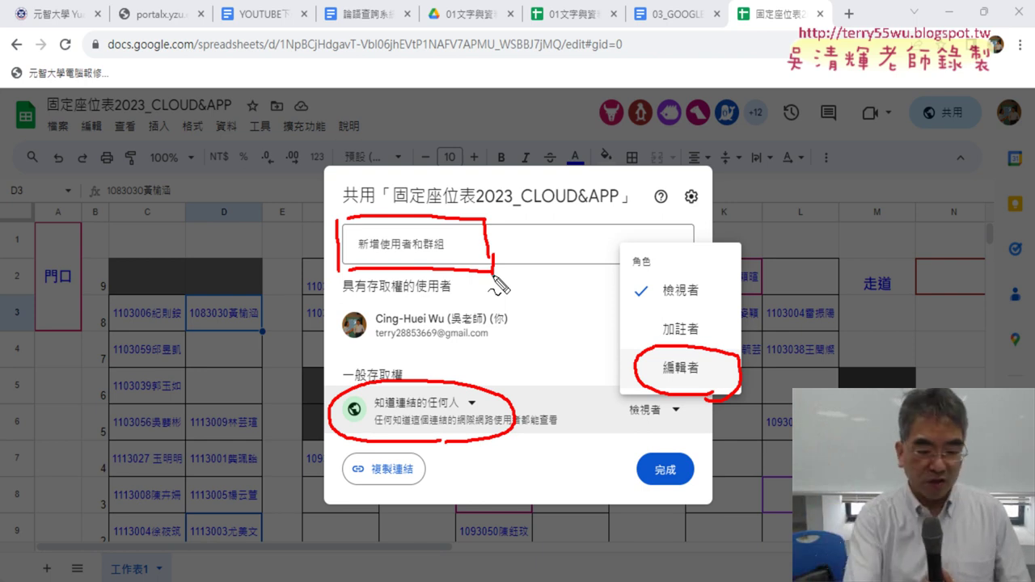
{"action": "key", "text": "Escape"}
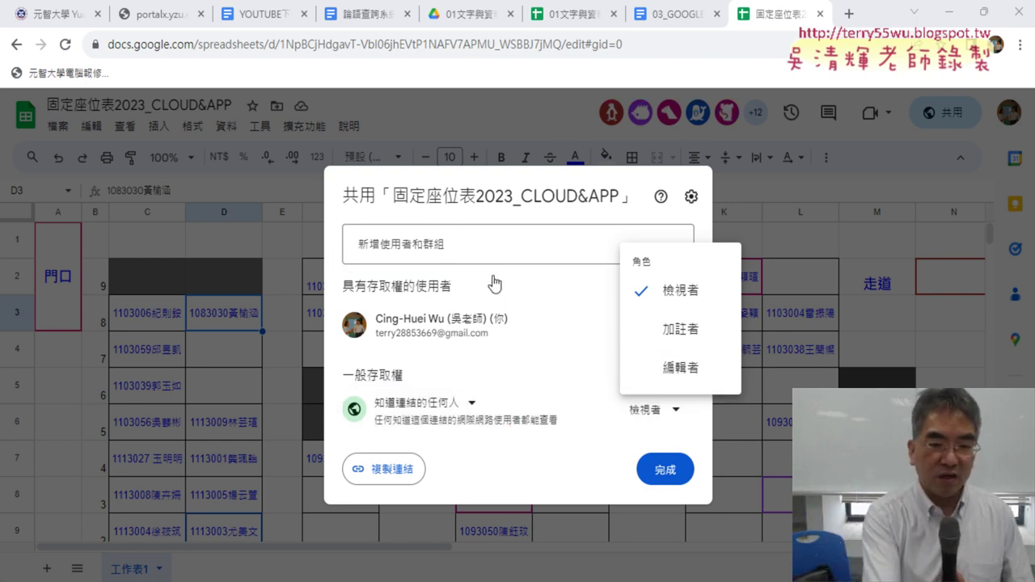
Switch the seating chart's general access to 限制 and back to 知道連結的任何人
{"action": "left_click", "coordinate": [437, 404]}
{"action": "left_click", "coordinate": [433, 437]}
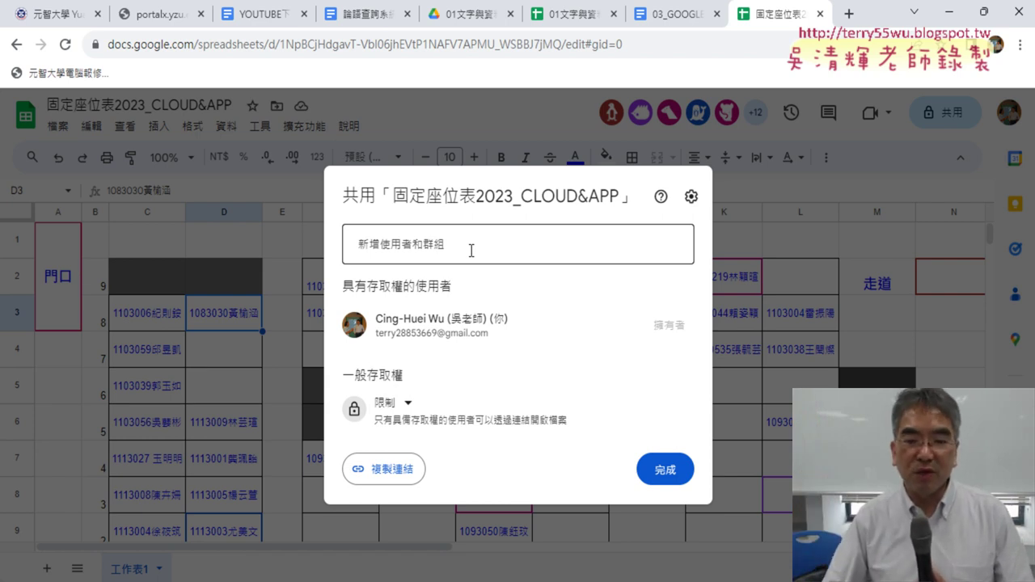
{"action": "left_click", "coordinate": [385, 403]}
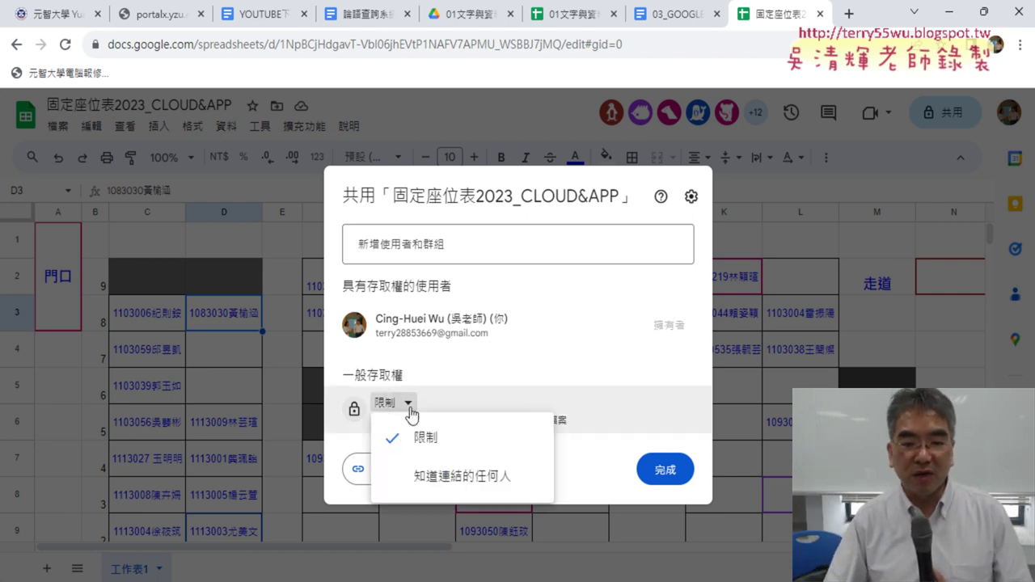
{"action": "left_click", "coordinate": [436, 474]}
Give anyone with the link the 加註者 role on the seating chart and finish sharing
{"action": "left_click", "coordinate": [666, 414]}
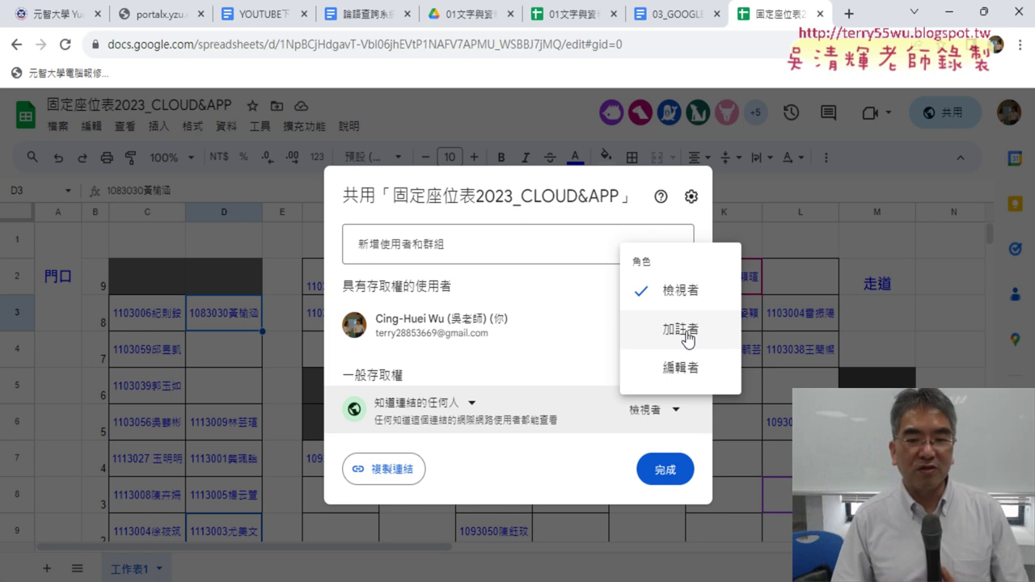
{"action": "left_click", "coordinate": [688, 339]}
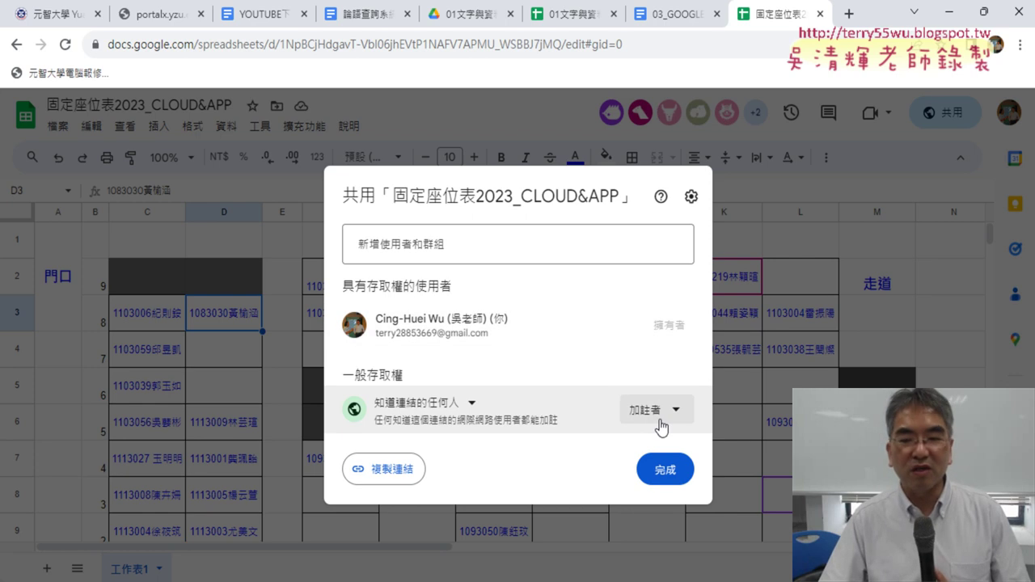
{"action": "left_click", "coordinate": [664, 470]}
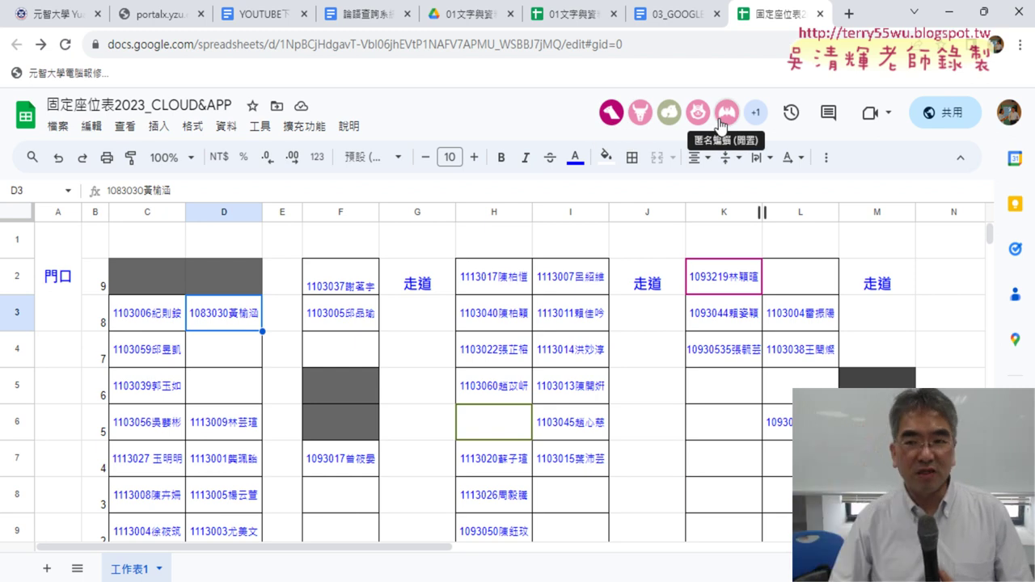
Check the seating chart's list of anonymous users, its version history and the available version filters
{"action": "left_click", "coordinate": [755, 121]}
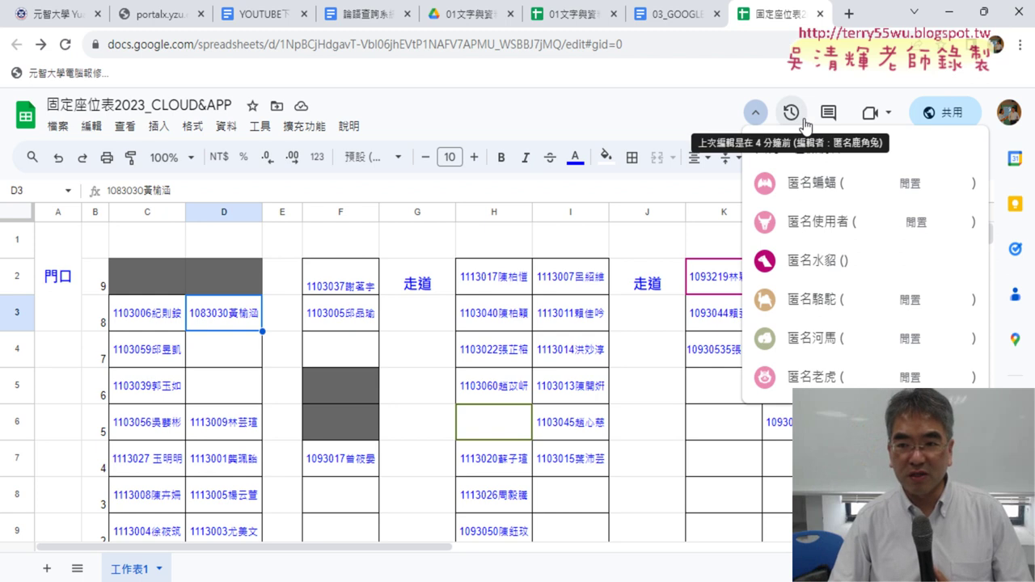
{"action": "left_click", "coordinate": [791, 113]}
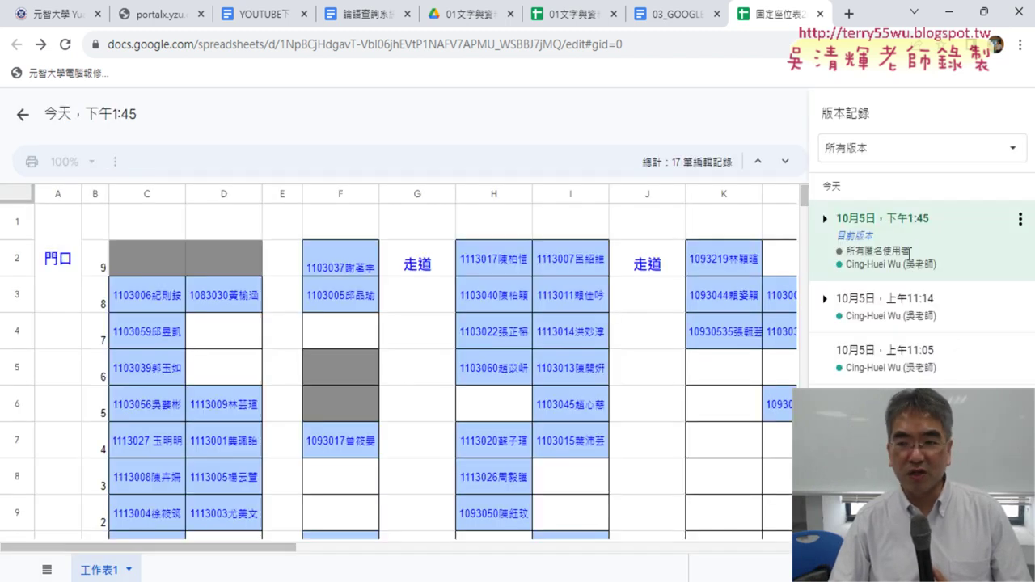
{"action": "left_click", "coordinate": [871, 150]}
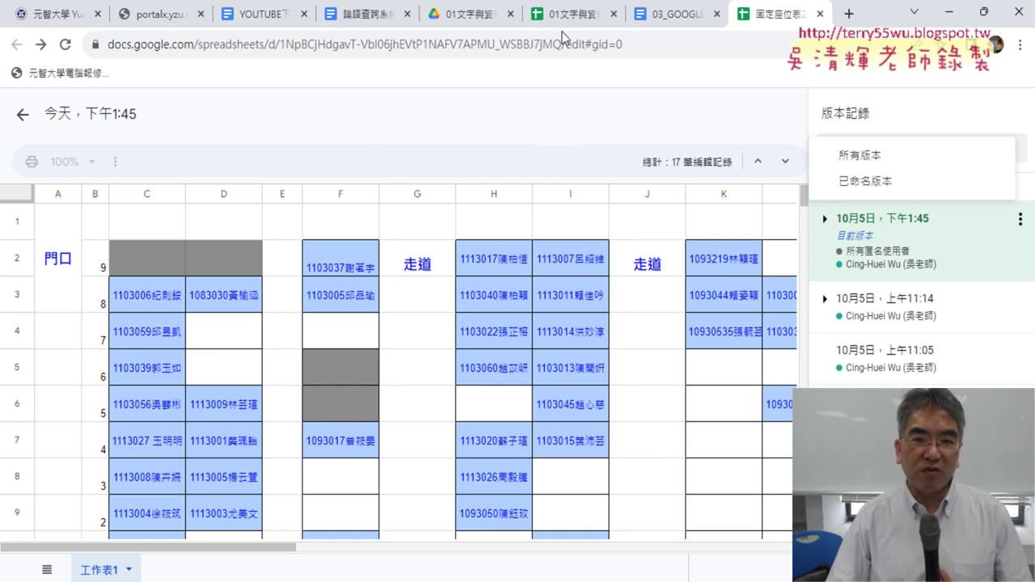
Switch to Google Drive, go up to the temp folder and look at its folder actions
{"action": "left_click", "coordinate": [462, 11]}
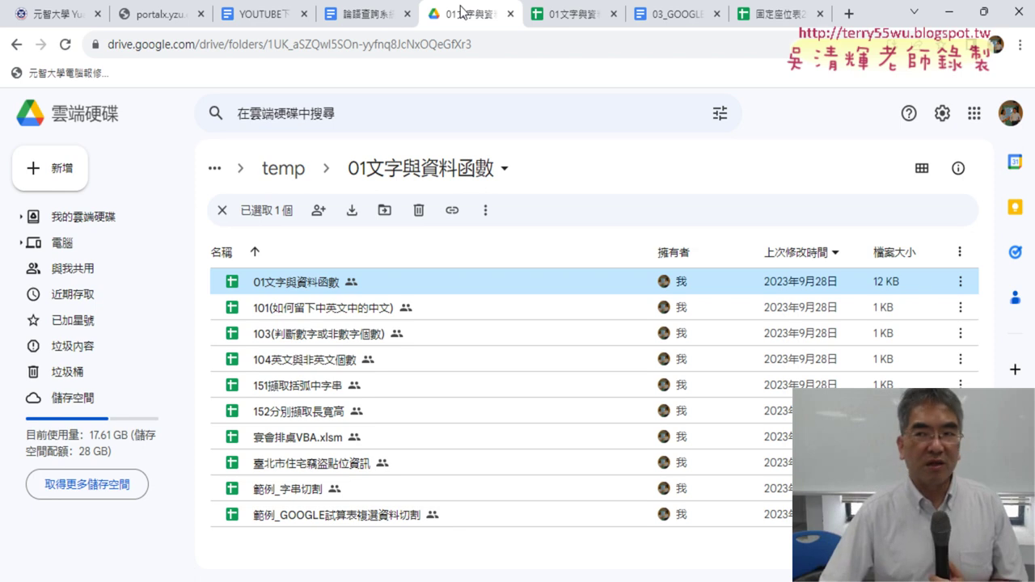
{"action": "left_click", "coordinate": [288, 183]}
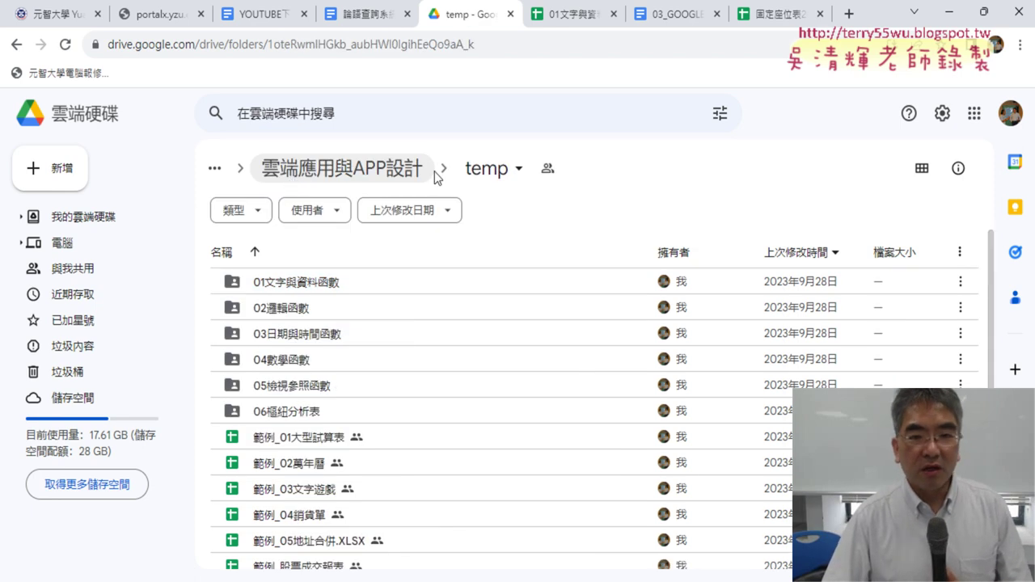
{"action": "left_click", "coordinate": [502, 174]}
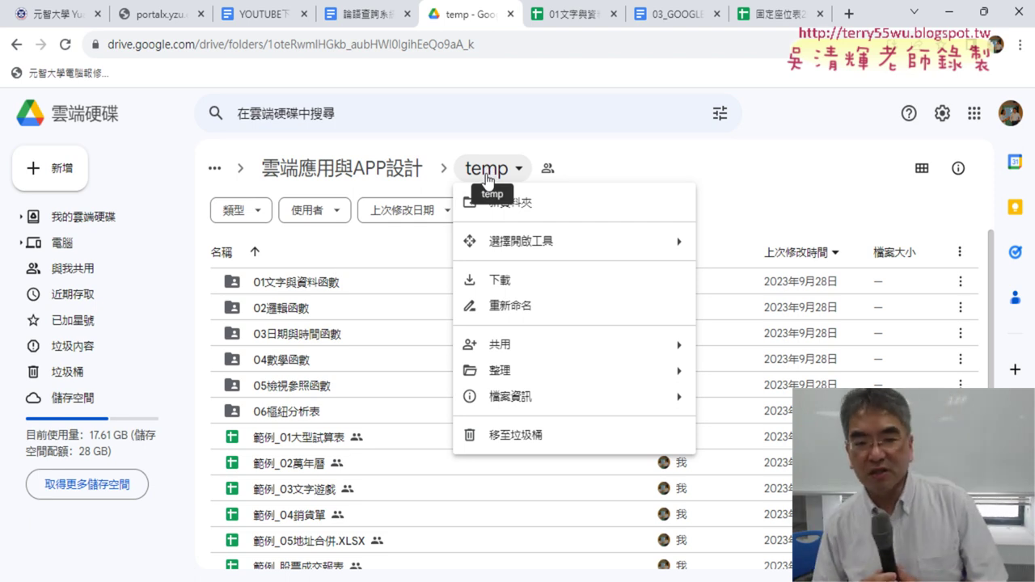
{"action": "left_click", "coordinate": [792, 171]}
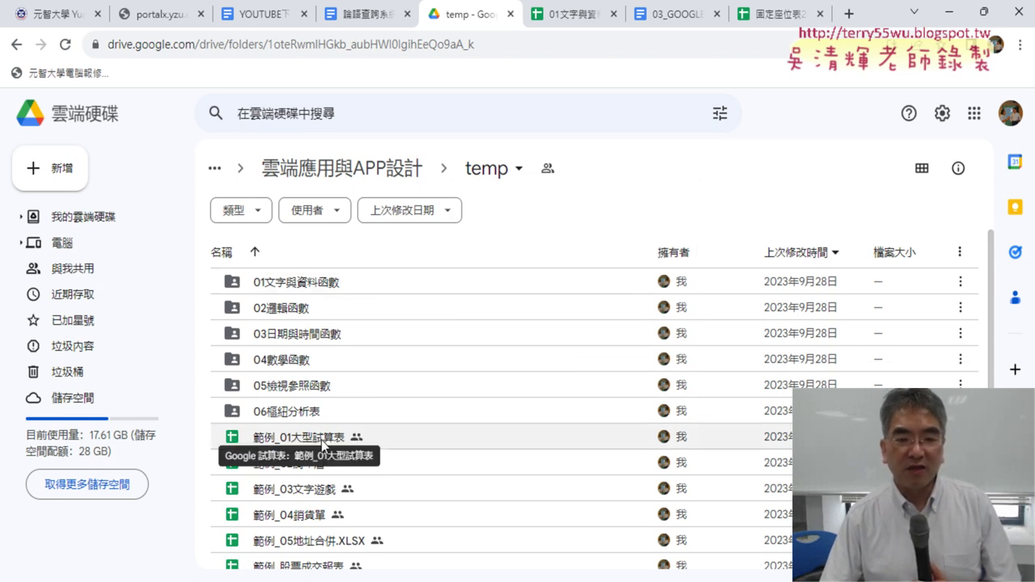
Review the option for converting uploaded files to Google editor format in Drive's settings, and return to the temp folder
{"action": "left_click", "coordinate": [944, 116]}
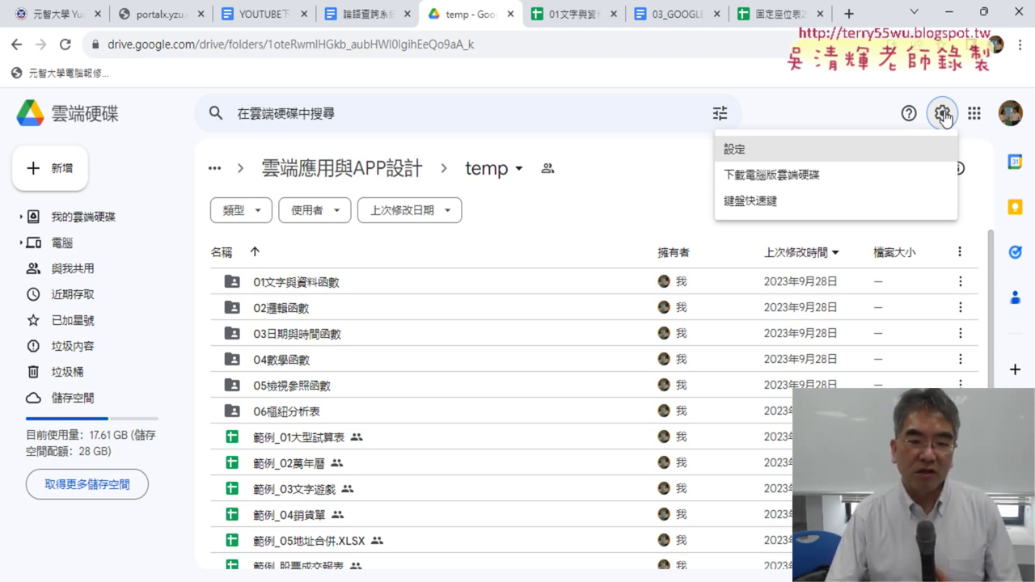
{"action": "left_click", "coordinate": [755, 151]}
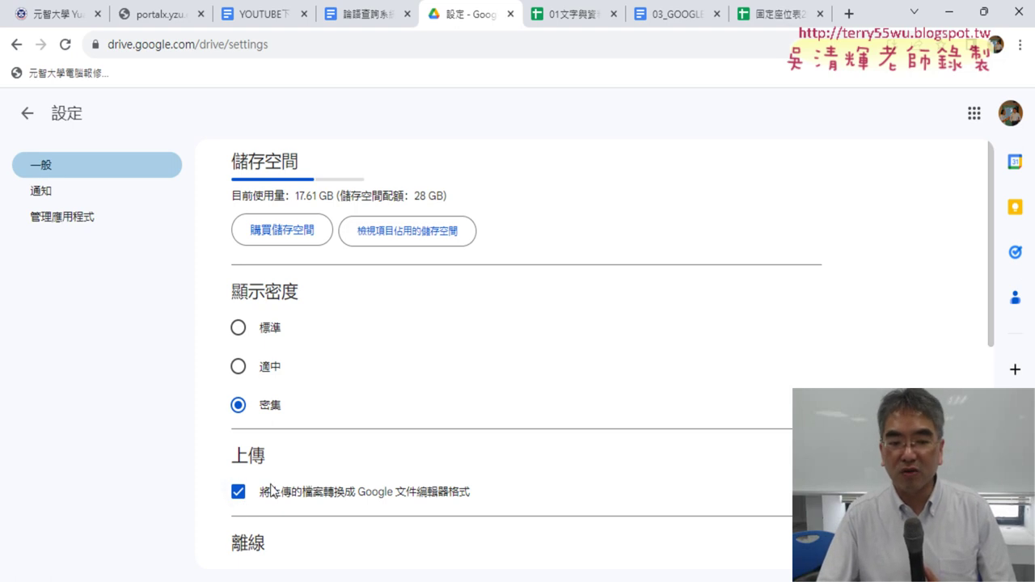
{"action": "left_click", "coordinate": [27, 114]}
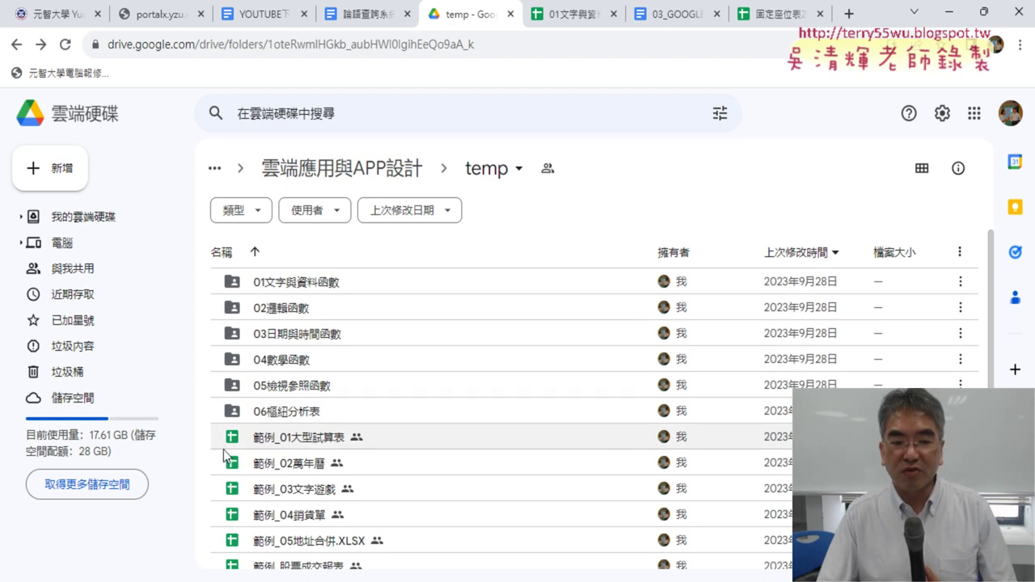
Open the spreadsheet 01文字與資料函數 from the 01文字與資料函數 folder
{"action": "double_click", "coordinate": [298, 289]}
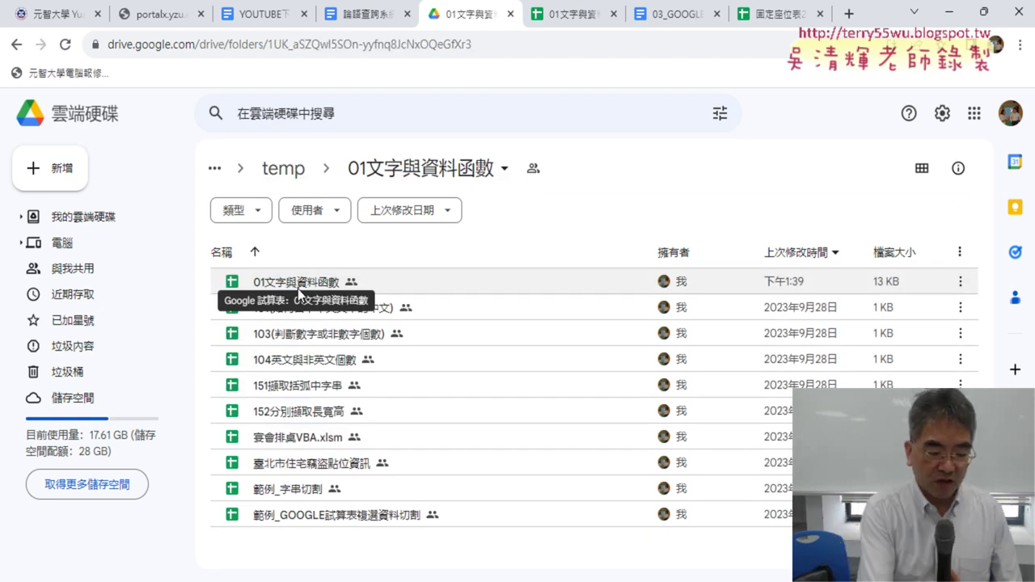
{"action": "left_click", "coordinate": [297, 289]}
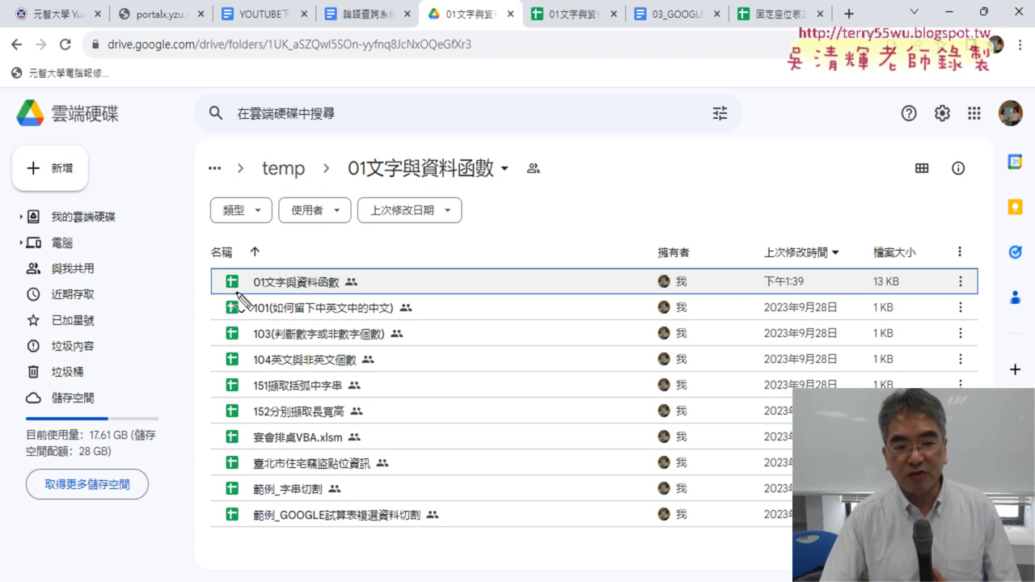
{"action": "mouse_move", "coordinate": [242, 267]}
{"action": "left_mouse_down"}
{"action": "mouse_move", "coordinate": [216, 285]}
{"action": "mouse_move", "coordinate": [243, 301]}
{"action": "left_mouse_up"}
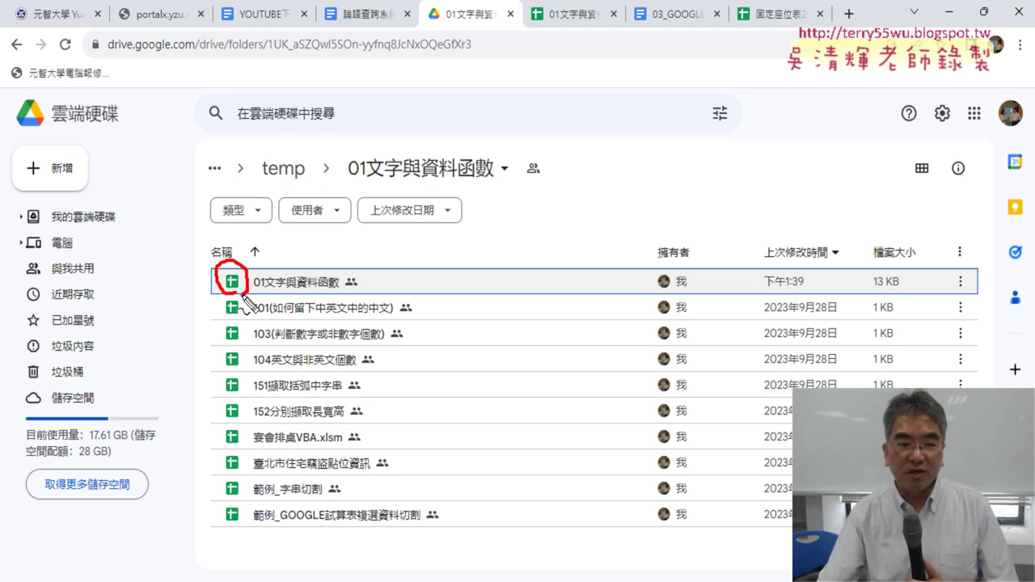
{"action": "mouse_move", "coordinate": [363, 240]}
{"action": "left_mouse_down"}
{"action": "mouse_move", "coordinate": [347, 263]}
{"action": "mouse_move", "coordinate": [366, 263]}
{"action": "mouse_move", "coordinate": [335, 233]}
{"action": "mouse_move", "coordinate": [373, 232]}
{"action": "mouse_move", "coordinate": [377, 280]}
{"action": "left_mouse_up"}
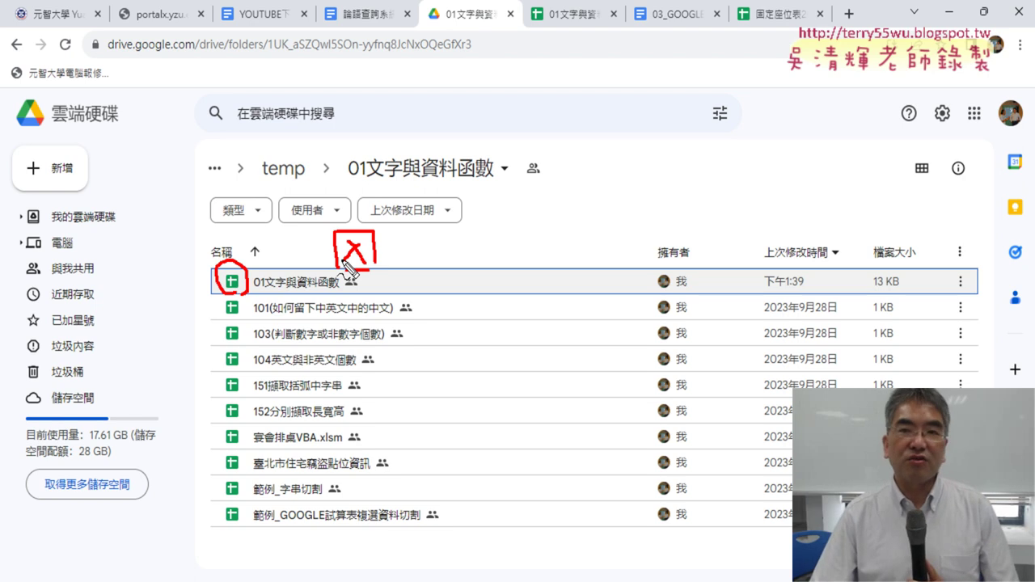
{"action": "key", "text": "Escape"}
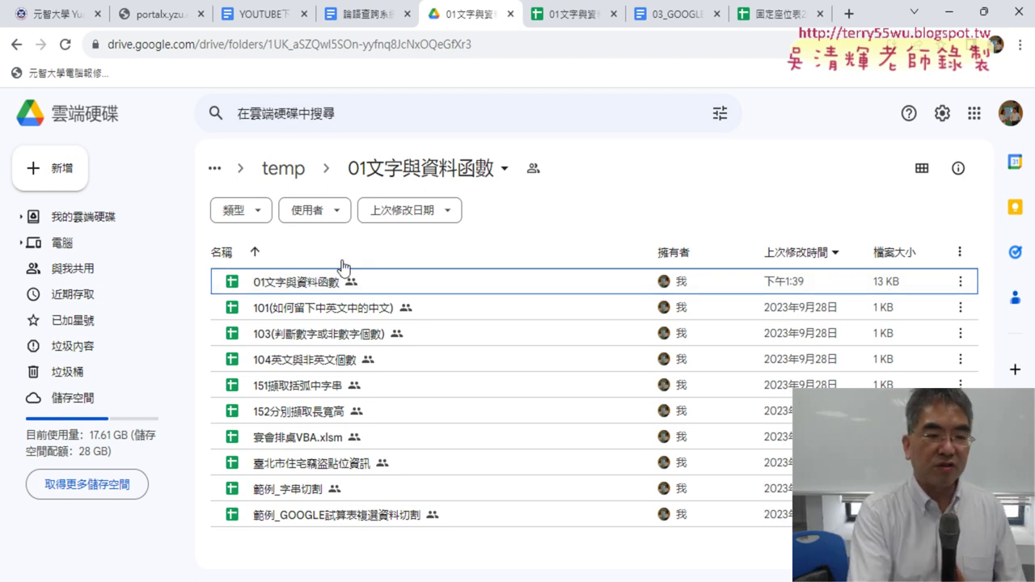
{"action": "left_click", "coordinate": [336, 280]}
{"action": "double_click", "coordinate": [335, 281]}
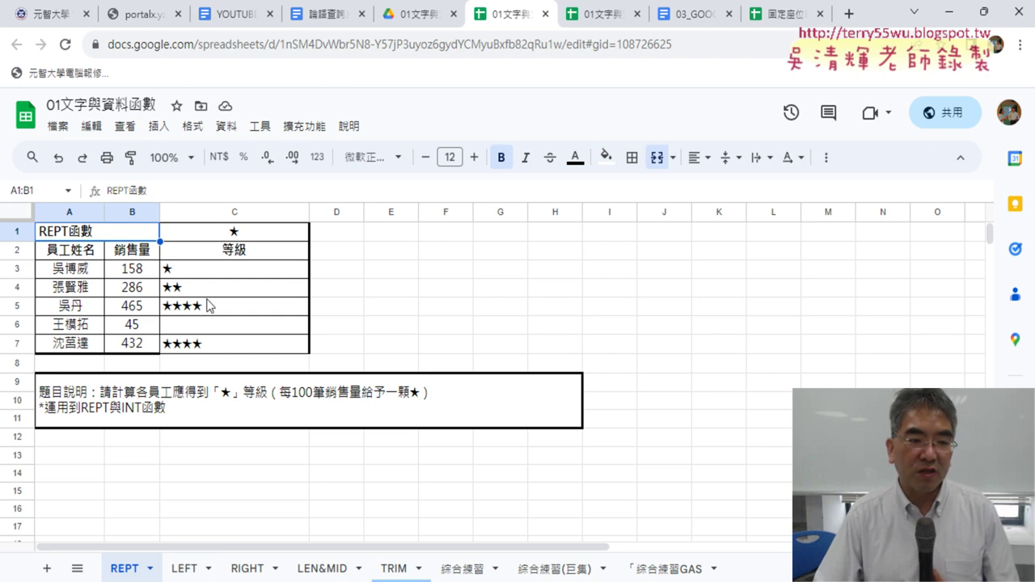
Examine the formula in cell C3 of the REPT sheet and the REPT function's argument help
{"action": "left_click", "coordinate": [212, 273]}
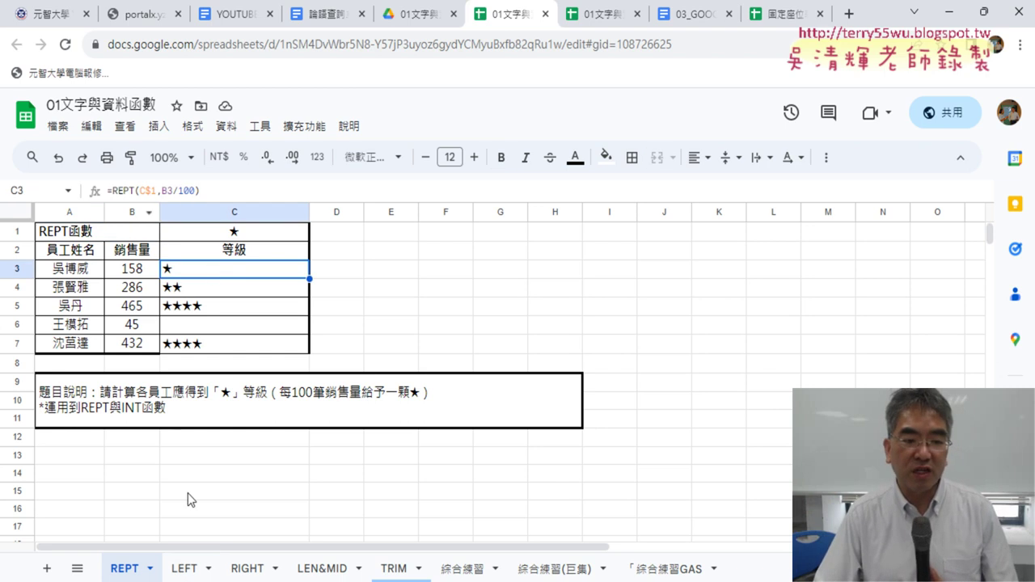
{"action": "left_click_drag", "start_coordinate": [212, 191], "coordinate": [106, 191]}
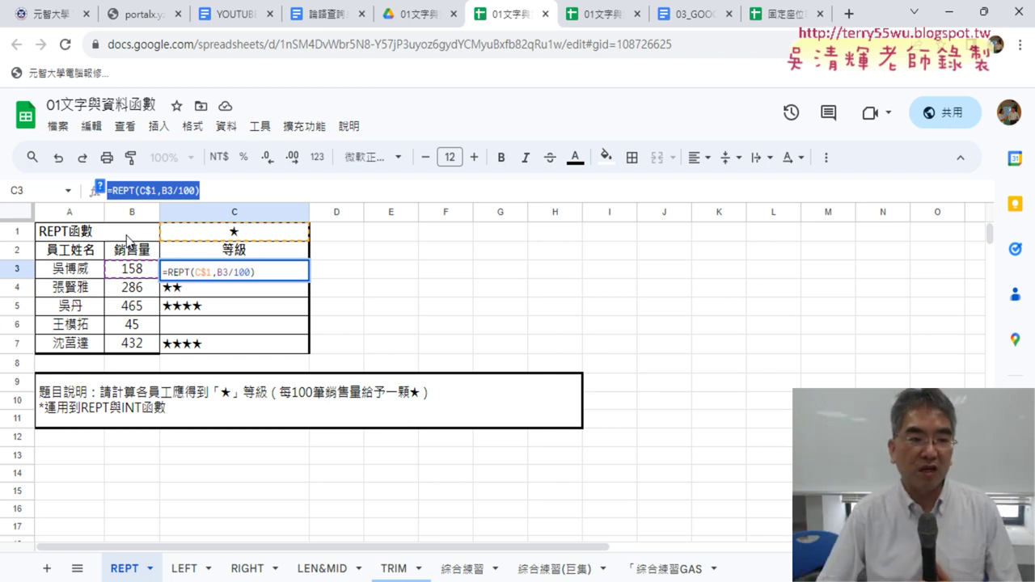
{"action": "left_click", "coordinate": [126, 191]}
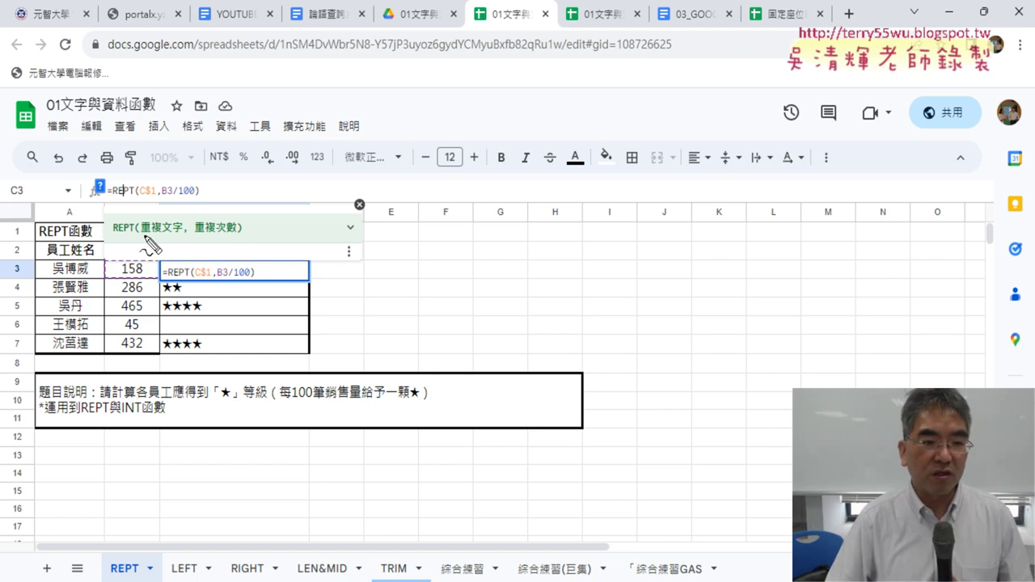
{"action": "left_click_drag", "start_coordinate": [143, 236], "coordinate": [234, 236]}
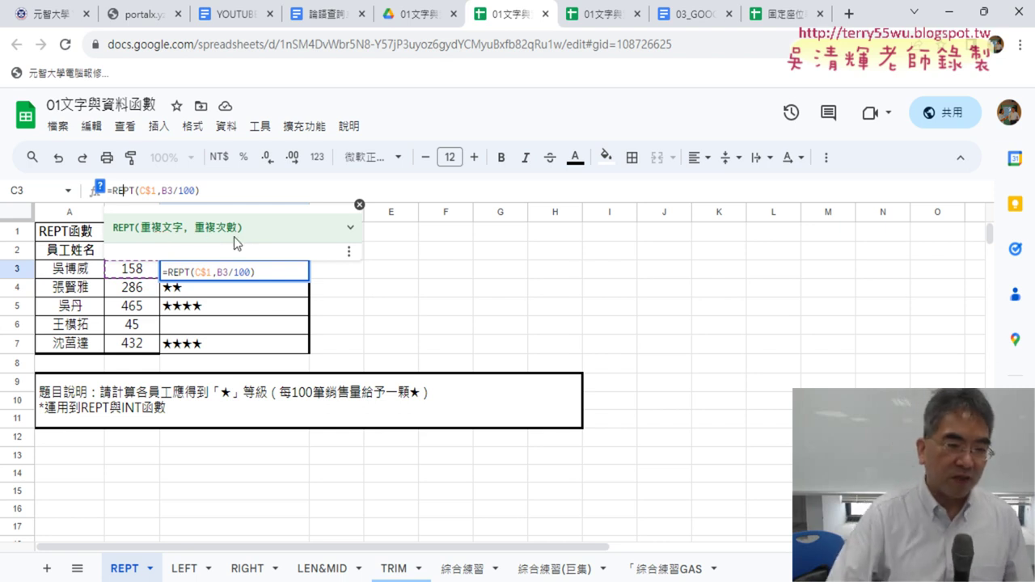
Look over the exercises on the LEFT and RIGHT sheets, including the first result cell on RIGHT
{"action": "left_click", "coordinate": [186, 569]}
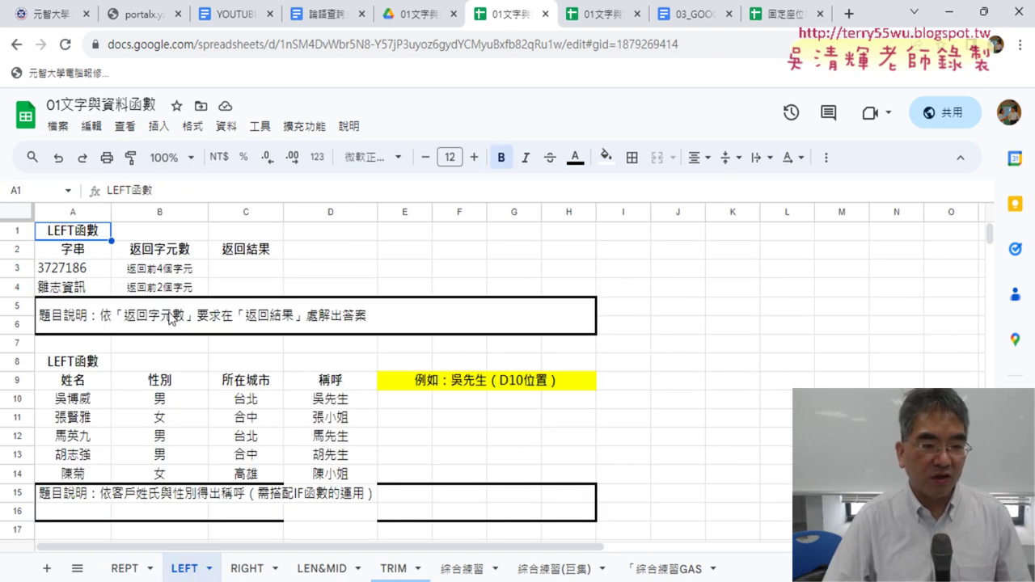
{"action": "left_click", "coordinate": [260, 568]}
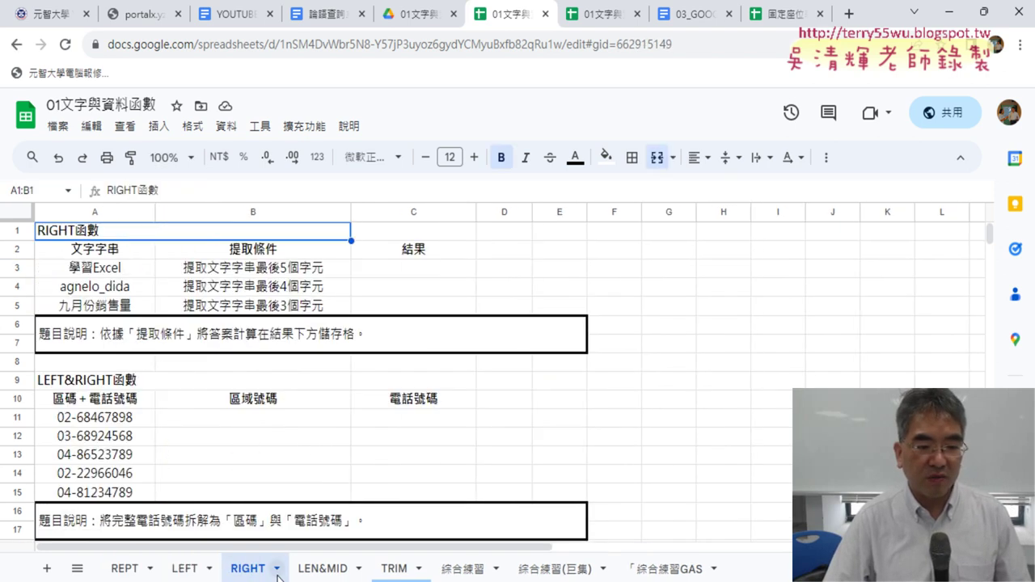
{"action": "left_click", "coordinate": [419, 270]}
Inspect the gender formula in C12 of the LEN&MID sheet and the space-removal formula in B3 of the TRIM sheet
{"action": "left_click", "coordinate": [323, 568]}
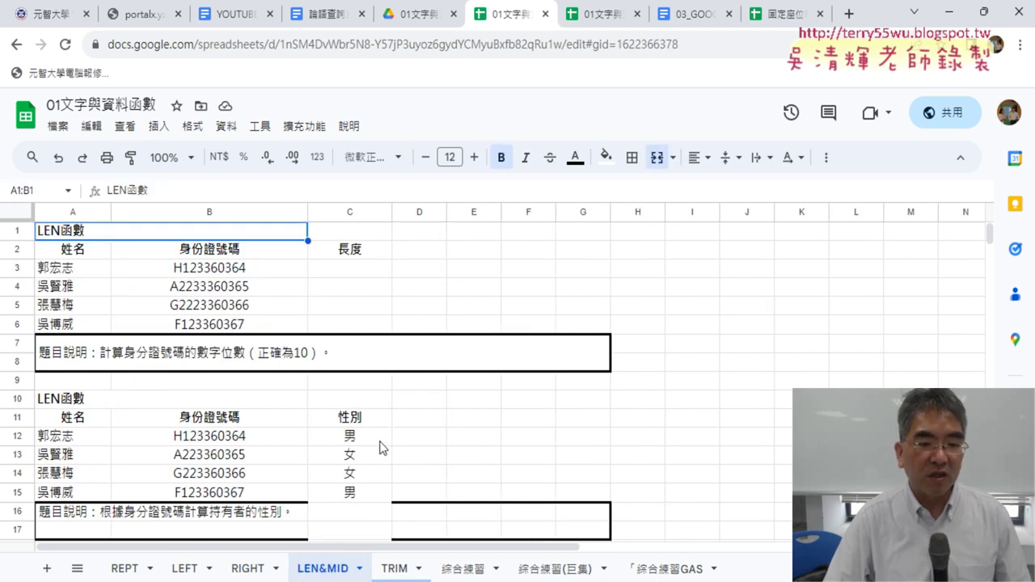
{"action": "scroll", "coordinate": [331, 390], "scroll_direction": "down", "scroll_amount": 2}
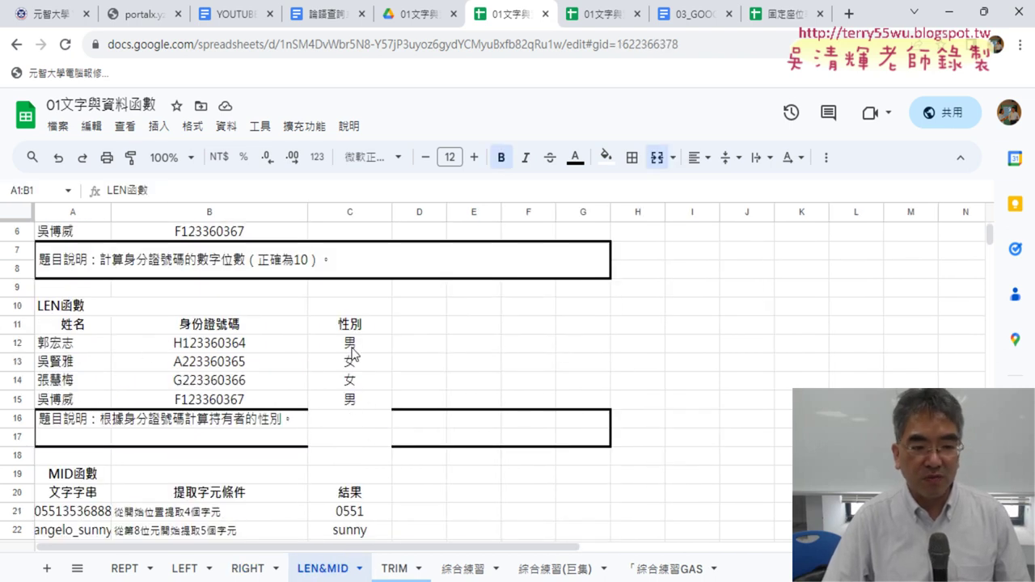
{"action": "left_click", "coordinate": [354, 349]}
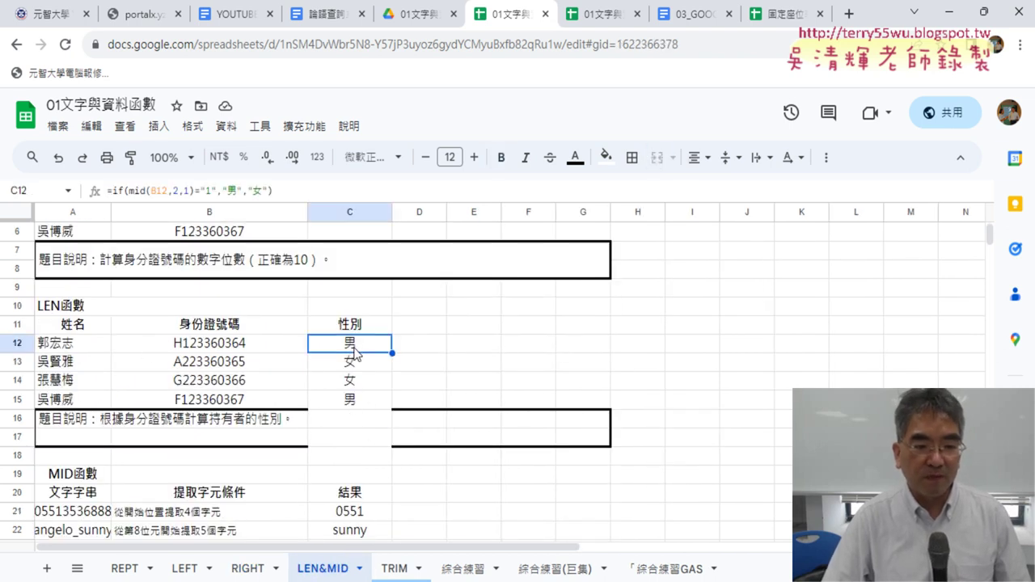
{"action": "left_click", "coordinate": [398, 568]}
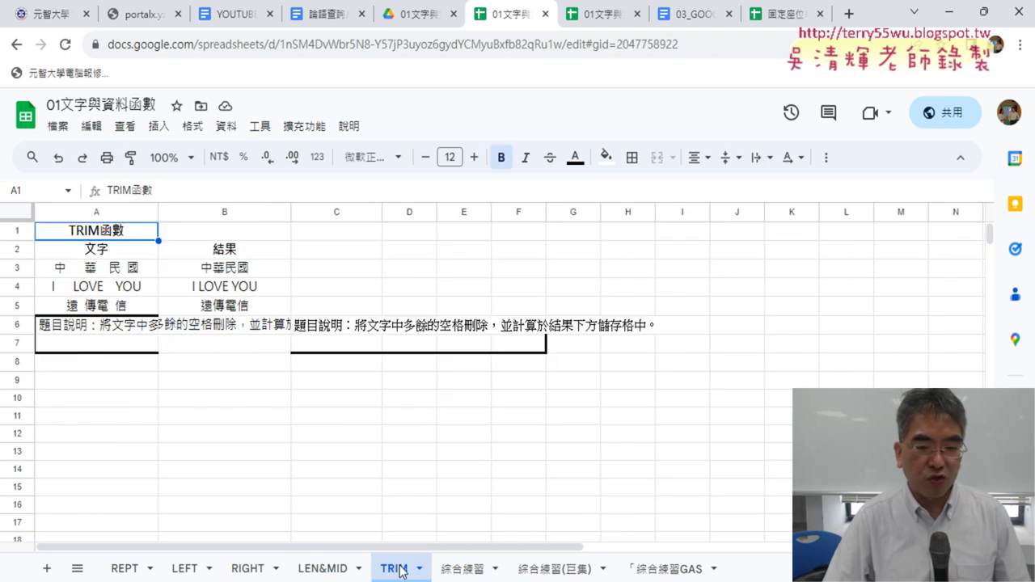
{"action": "left_click", "coordinate": [236, 272]}
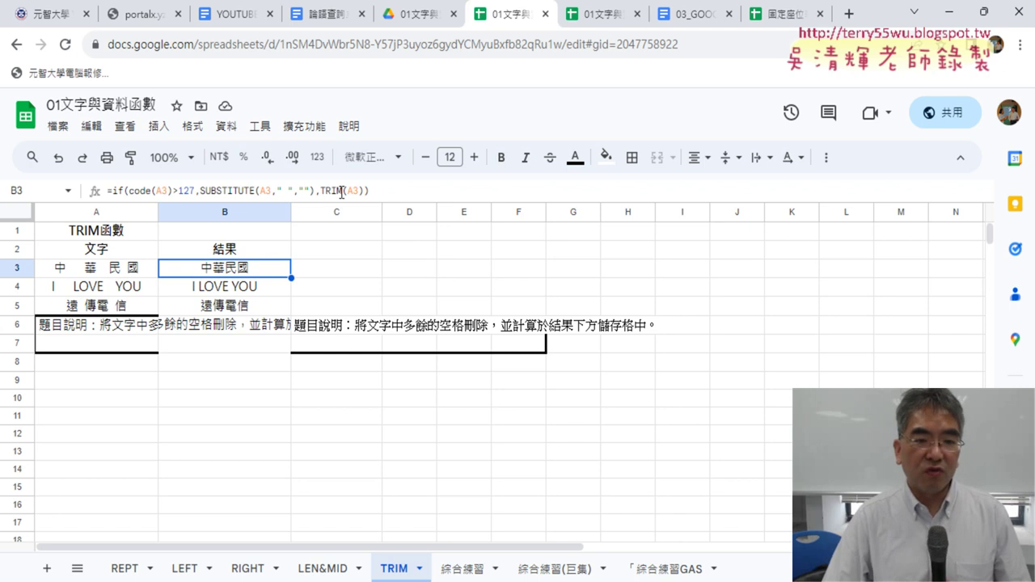
Examine the TRIM sheet's B3 formula and its code(A3)>127 condition, and look through the 03_GOOGLE試算表與GAS雲端自動化 document
{"action": "left_click_drag", "start_coordinate": [130, 190], "coordinate": [205, 199]}
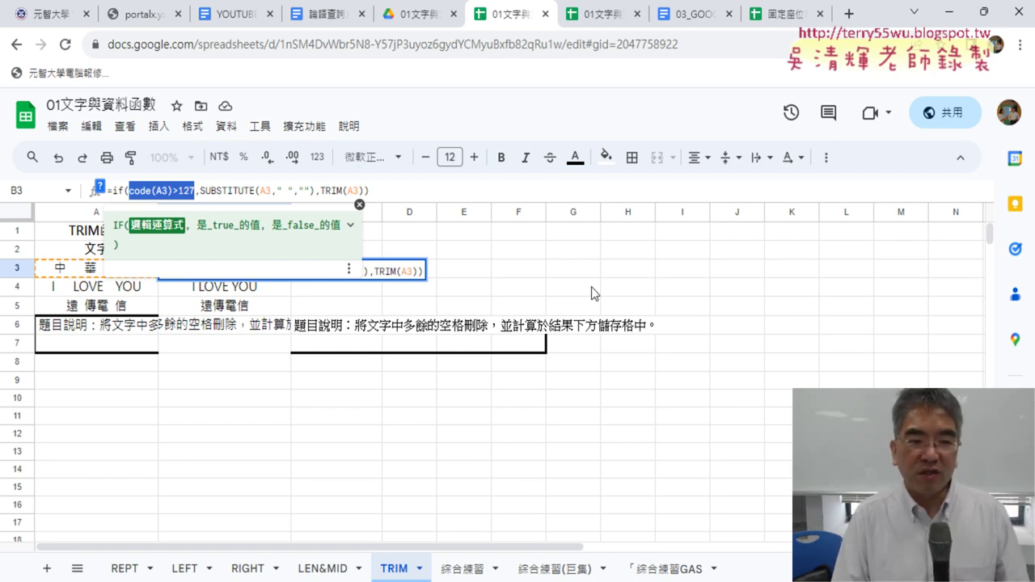
{"action": "left_click_drag", "start_coordinate": [371, 190], "coordinate": [106, 192]}
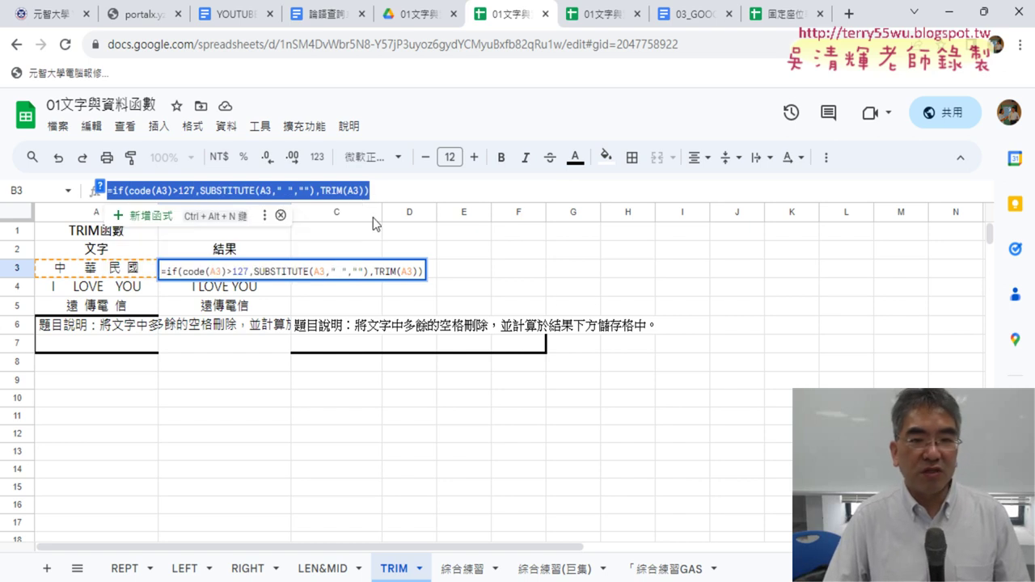
{"action": "left_click", "coordinate": [695, 17]}
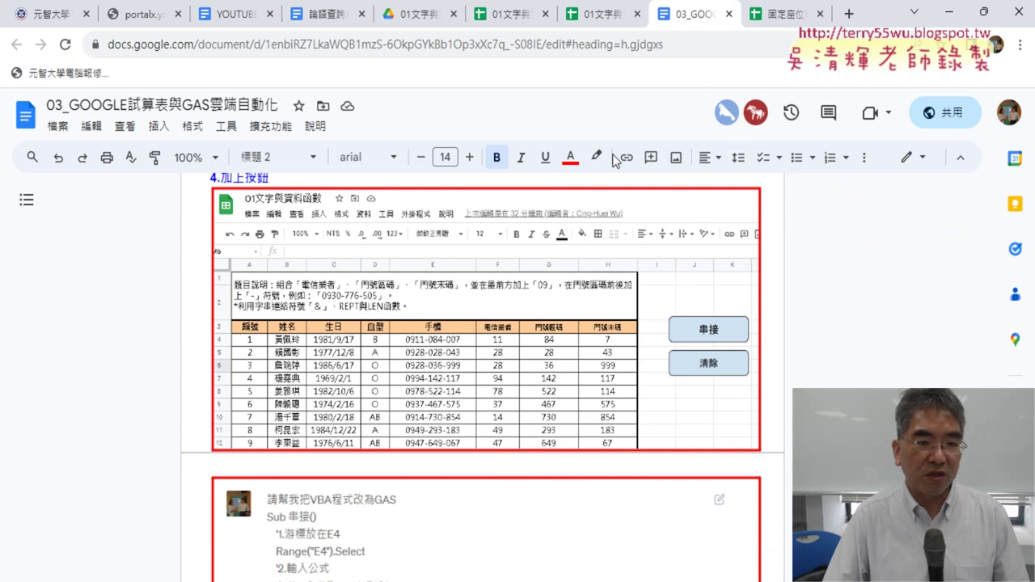
{"action": "scroll", "coordinate": [408, 255], "scroll_direction": "up", "scroll_amount": 20}
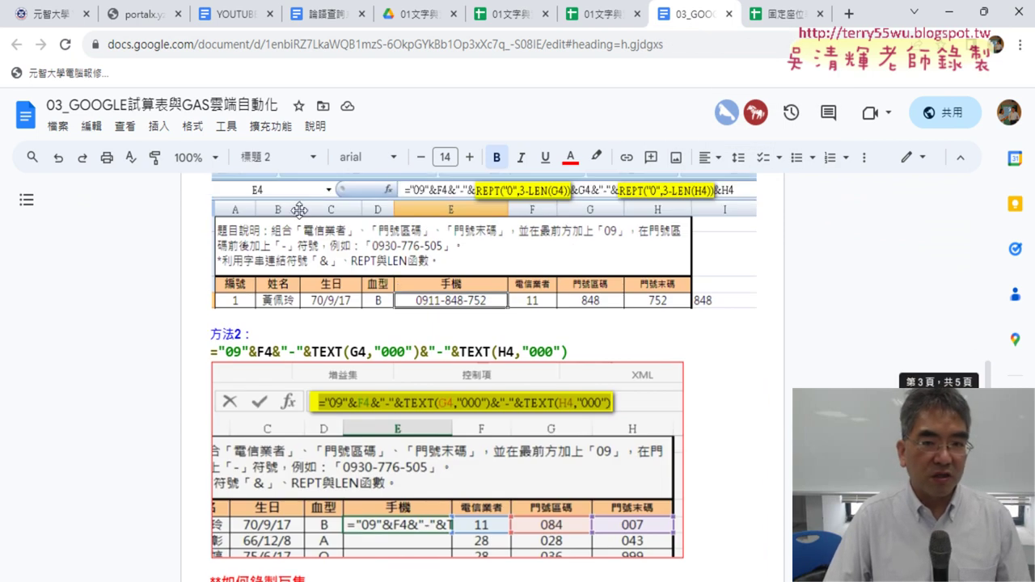
Open the document 03_GOOGLE試算表與GAS雲端自動化 from the 01_雲端應用 folder under 雲端應用與APP設計 in Google Drive
{"action": "left_click", "coordinate": [428, 16]}
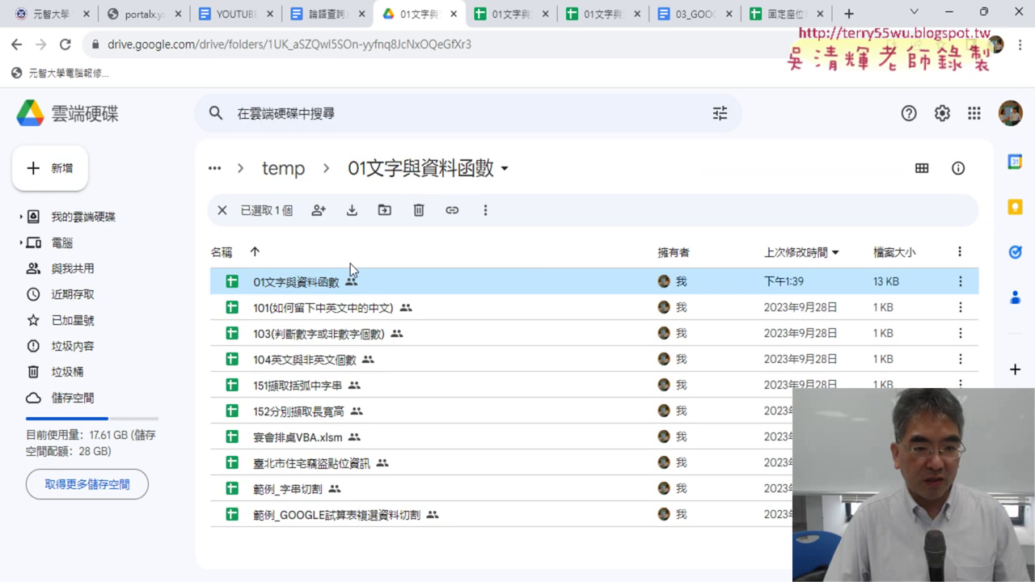
{"action": "left_click", "coordinate": [277, 170]}
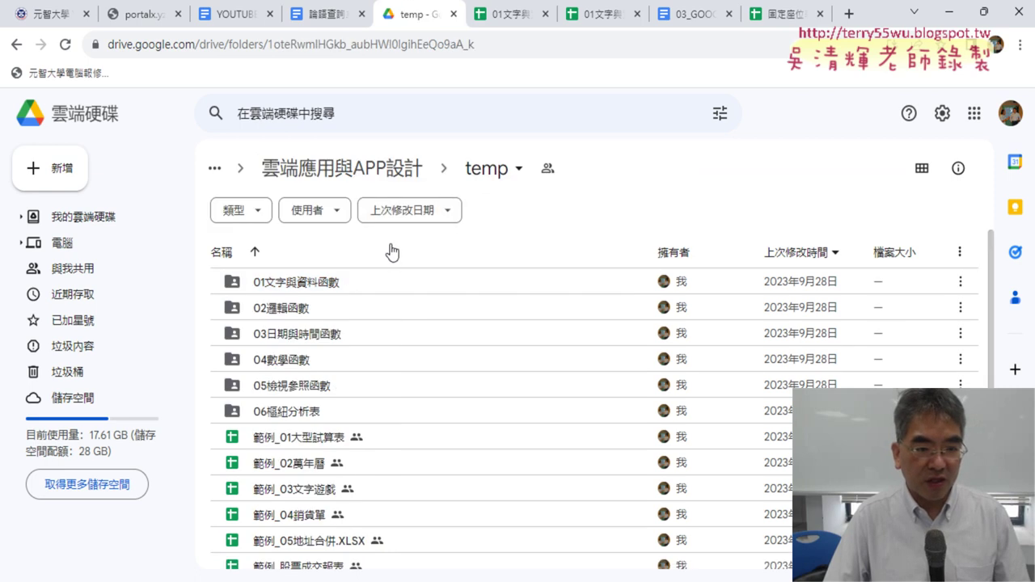
{"action": "left_click", "coordinate": [380, 169]}
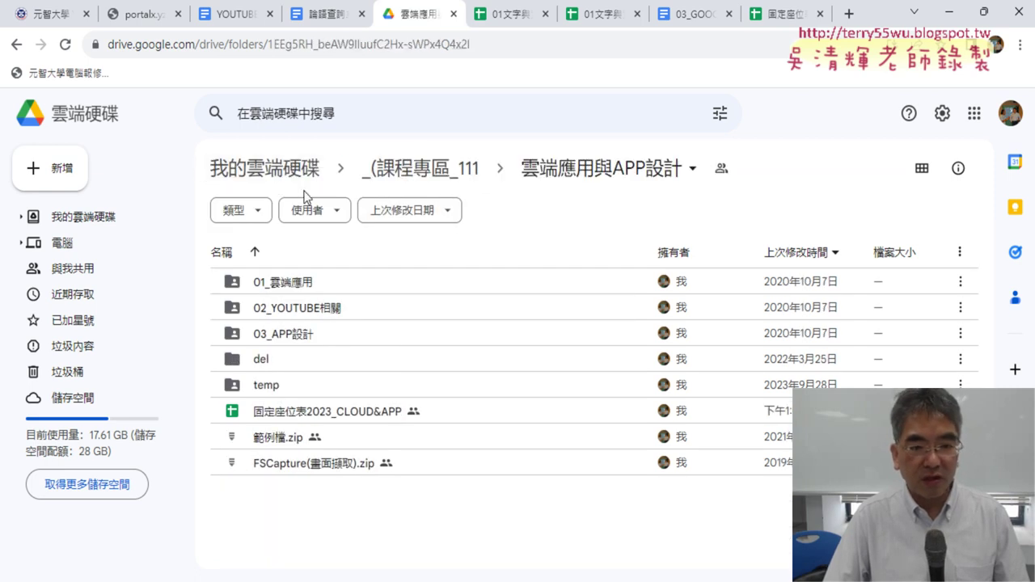
{"action": "double_click", "coordinate": [362, 287]}
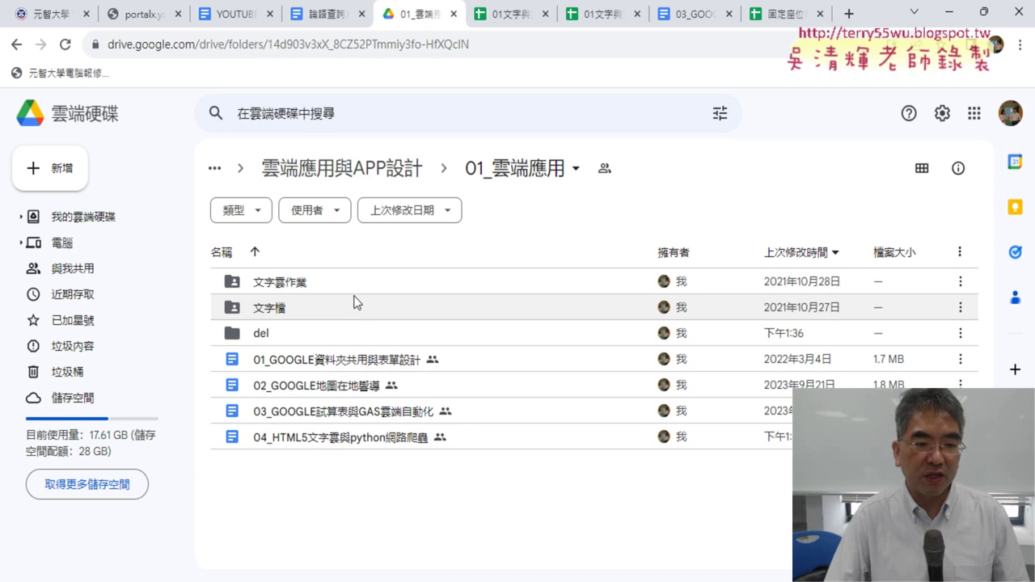
{"action": "double_click", "coordinate": [397, 418]}
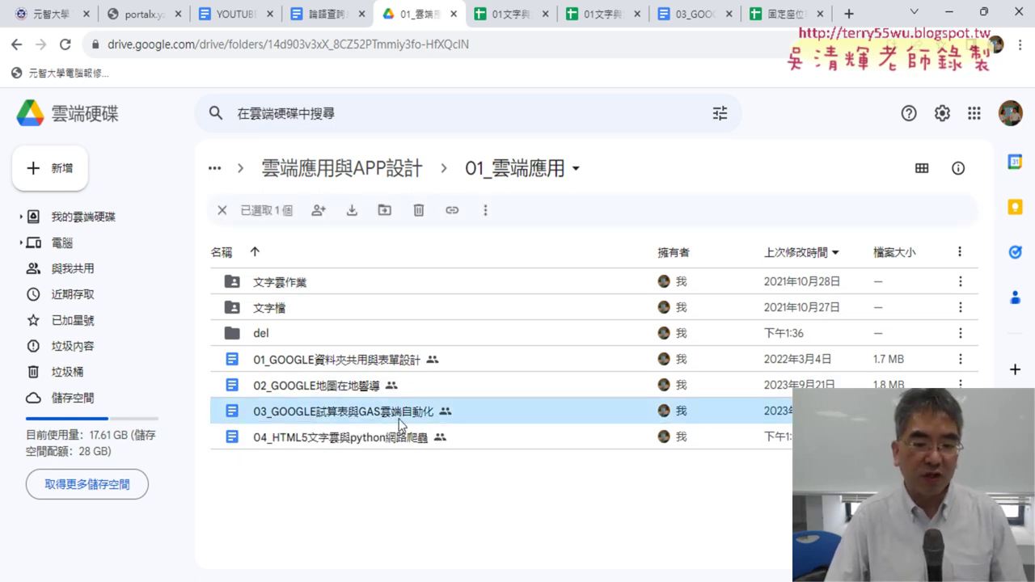
Find the TRIM exercise in the document and select its full formula =if(code(A3)>127,SUBSTITUTE(A3," ",""),TRIM(A3))
{"action": "scroll", "coordinate": [468, 380], "scroll_direction": "down", "scroll_amount": 20}
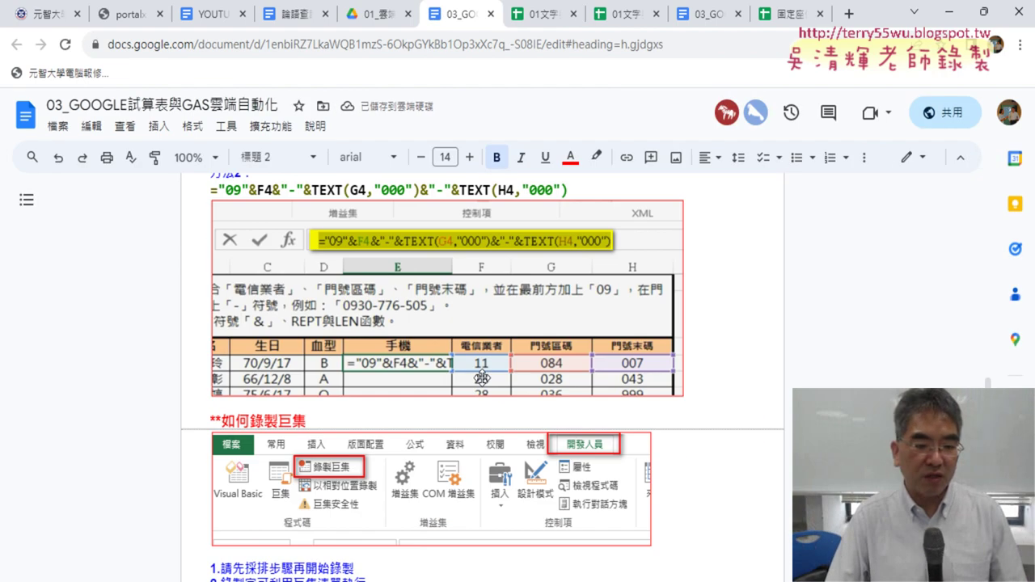
{"action": "scroll", "coordinate": [481, 377], "scroll_direction": "up", "scroll_amount": 3}
{"action": "scroll", "coordinate": [482, 377], "scroll_direction": "up", "scroll_amount": 2}
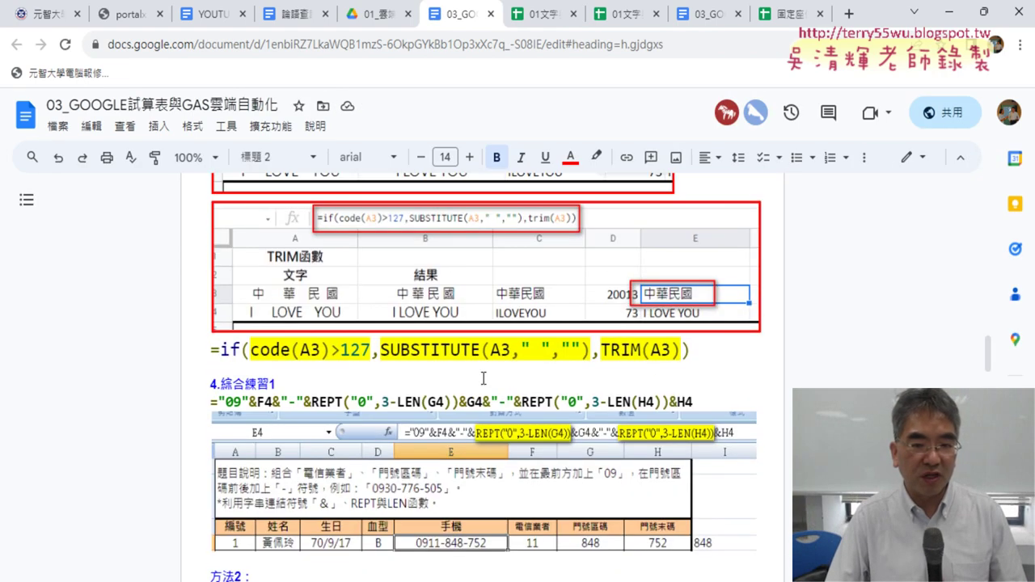
{"action": "left_click_drag", "start_coordinate": [212, 350], "coordinate": [698, 353]}
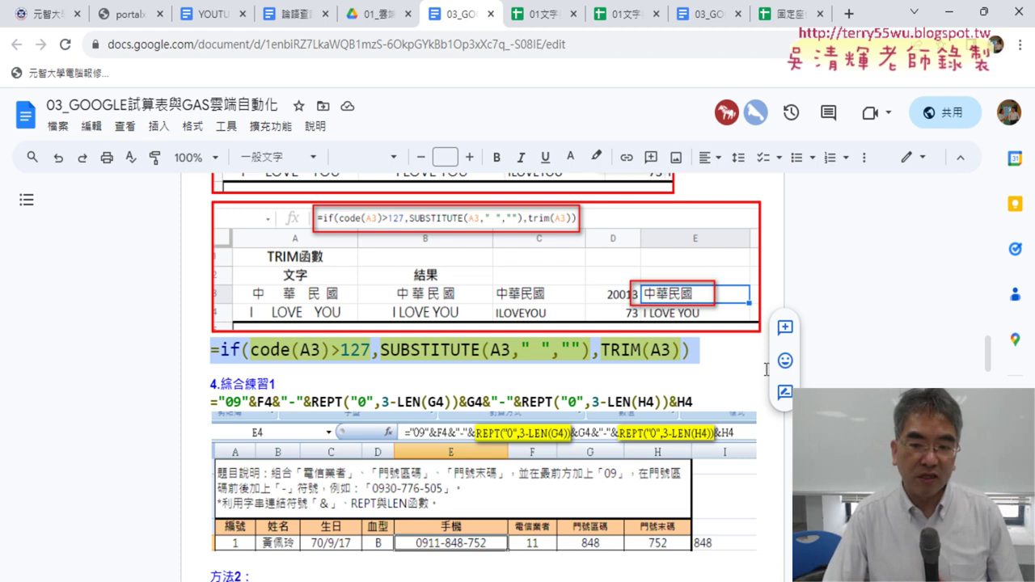
Return to the 01文字與資料函數 spreadsheet and inspect the mobile number formula in E4 of the 綜合練習 sheet
{"action": "left_click", "coordinate": [537, 16]}
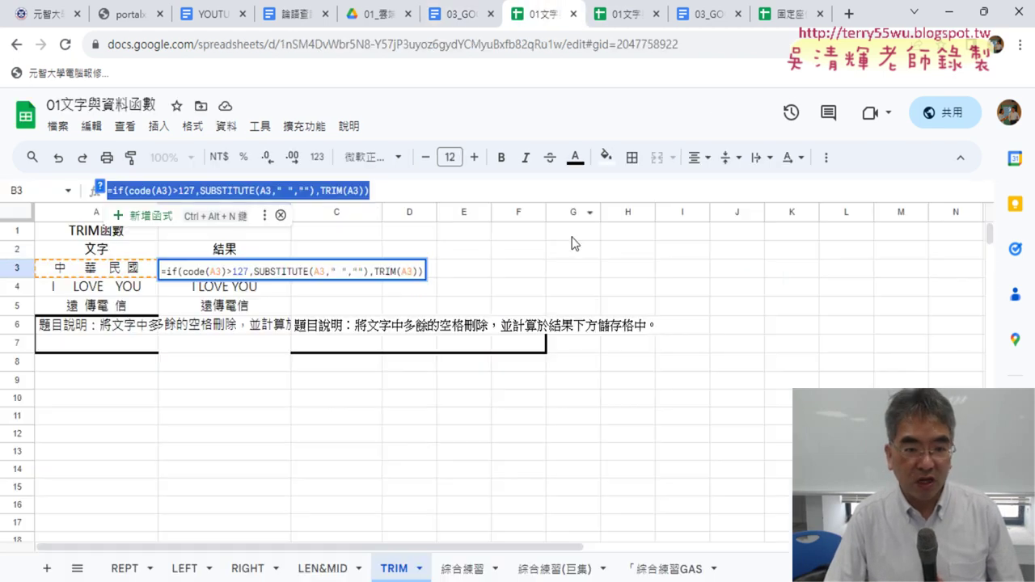
{"action": "left_click", "coordinate": [401, 191]}
{"action": "left_click", "coordinate": [463, 571]}
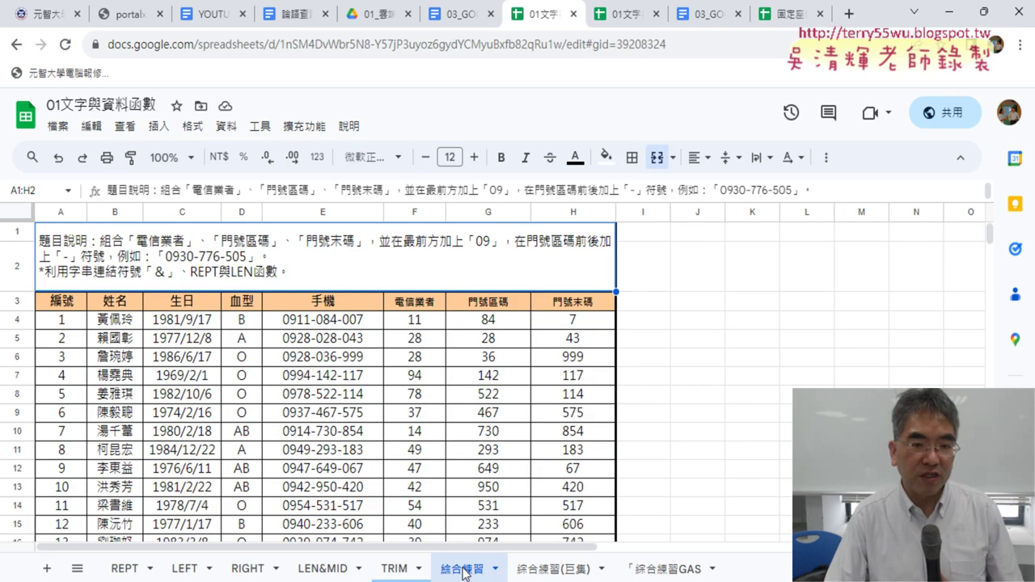
{"action": "left_click", "coordinate": [349, 326]}
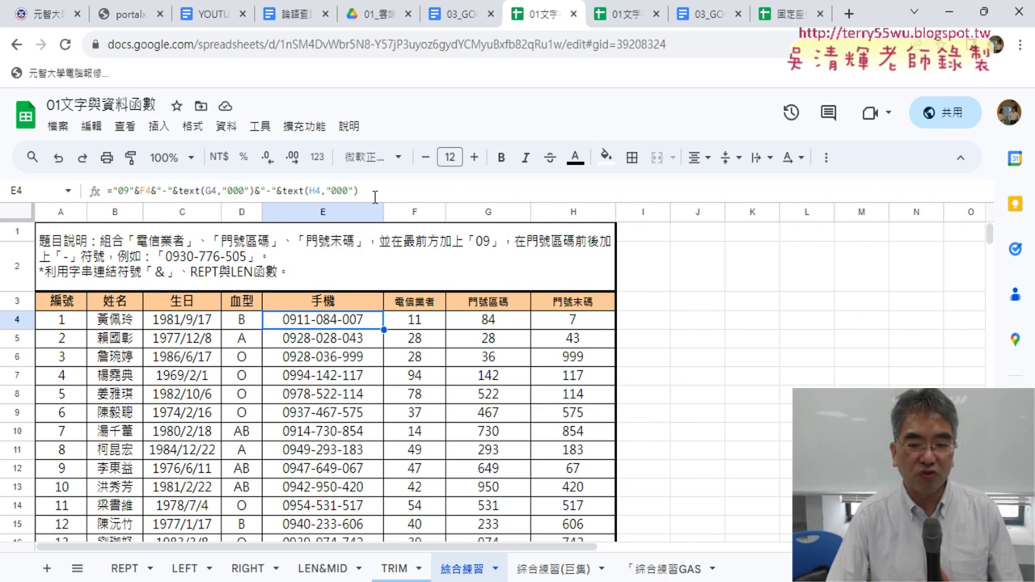
{"action": "left_click", "coordinate": [402, 194]}
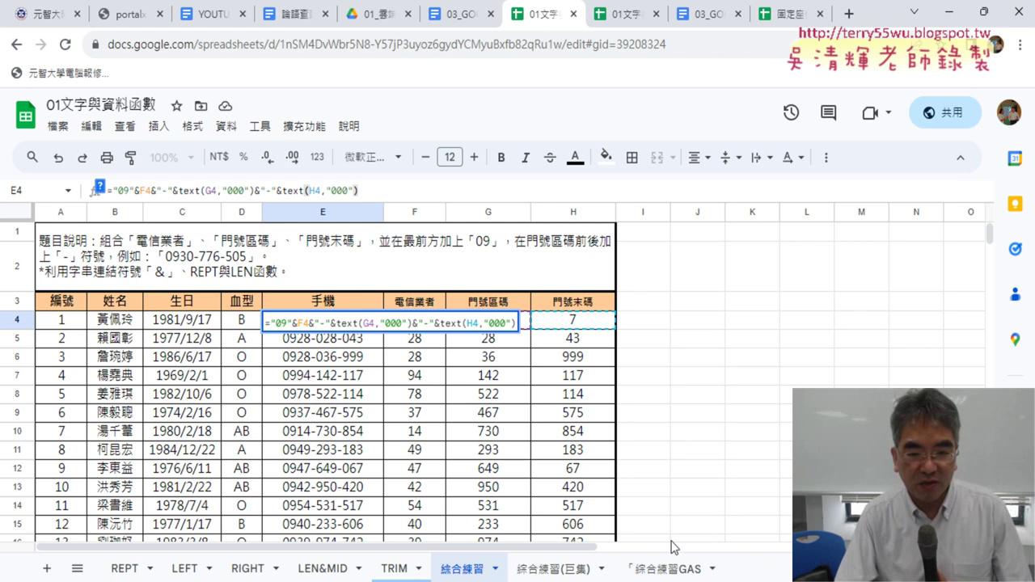
{"action": "left_click", "coordinate": [677, 467]}
Run the 串接 and 清除 scripts on the 綜合練習GAS sheet, leaving the 手機 column cleared
{"action": "left_click", "coordinate": [673, 569]}
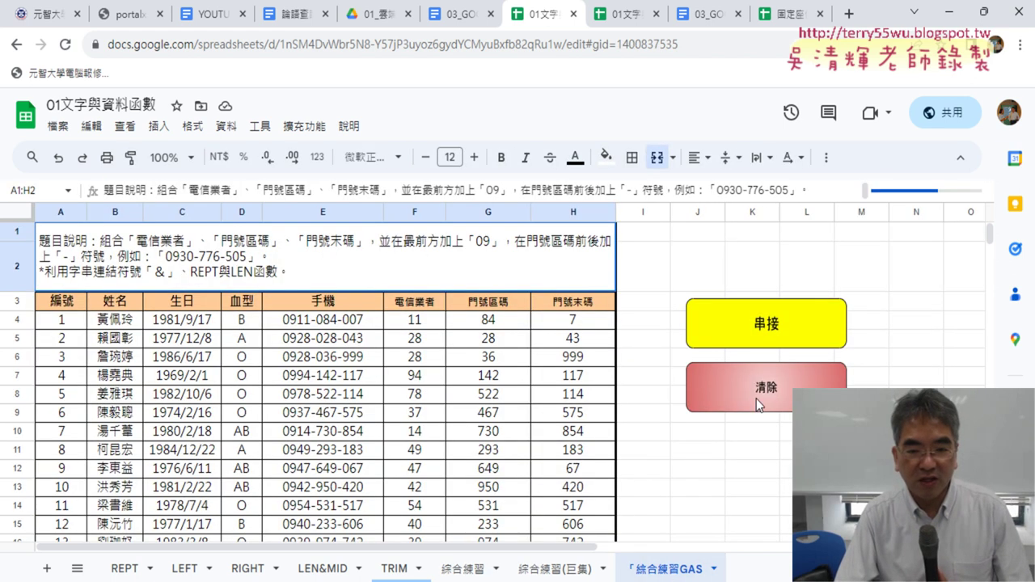
{"action": "left_click", "coordinate": [756, 398]}
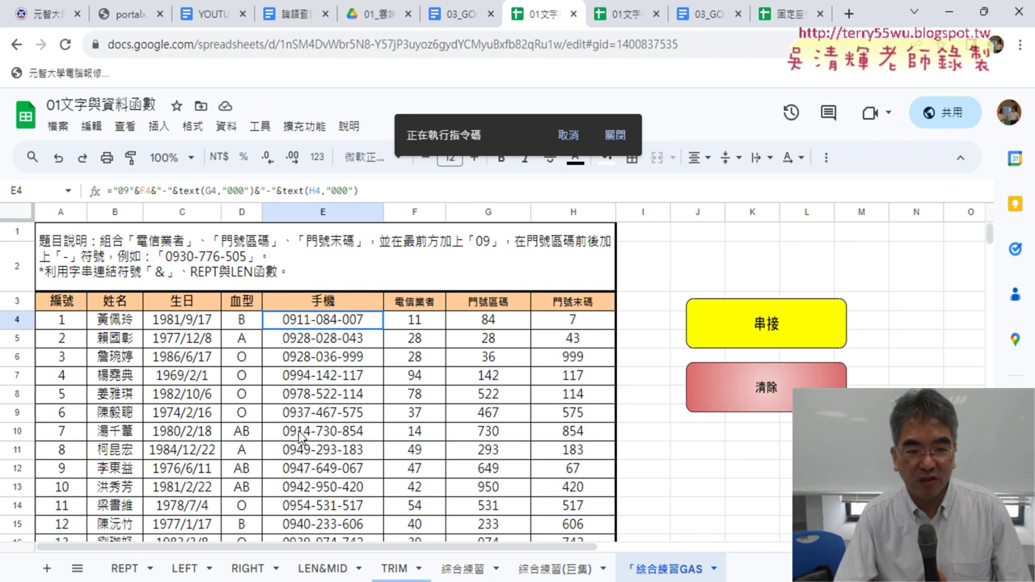
{"action": "left_click", "coordinate": [793, 327]}
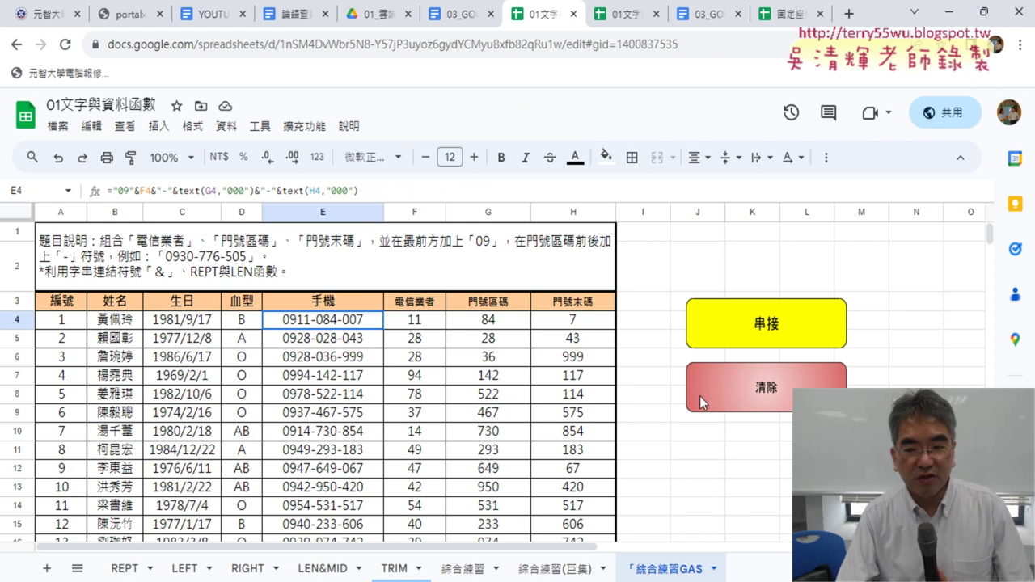
{"action": "left_click", "coordinate": [721, 375]}
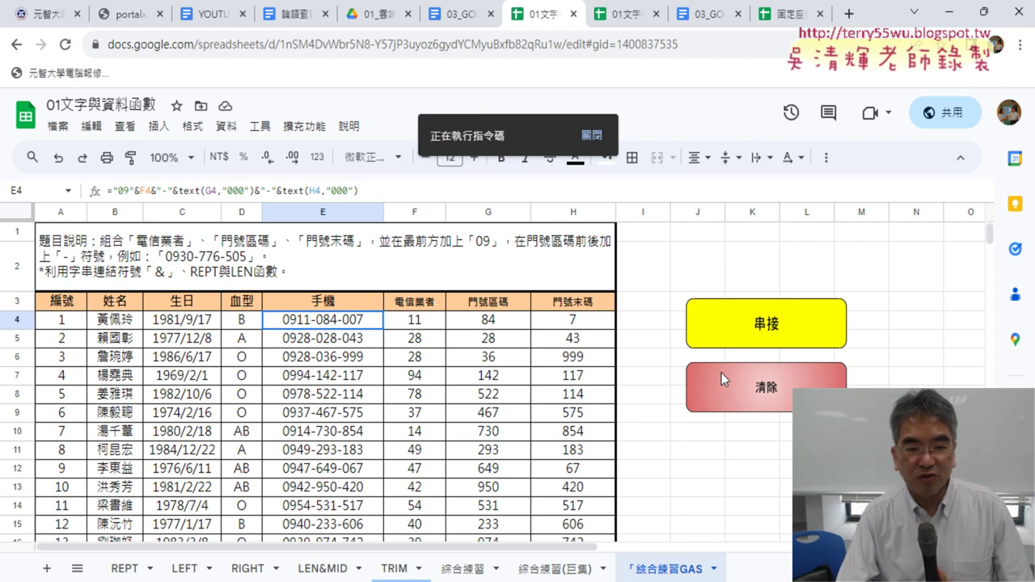
{"action": "left_click", "coordinate": [737, 334]}
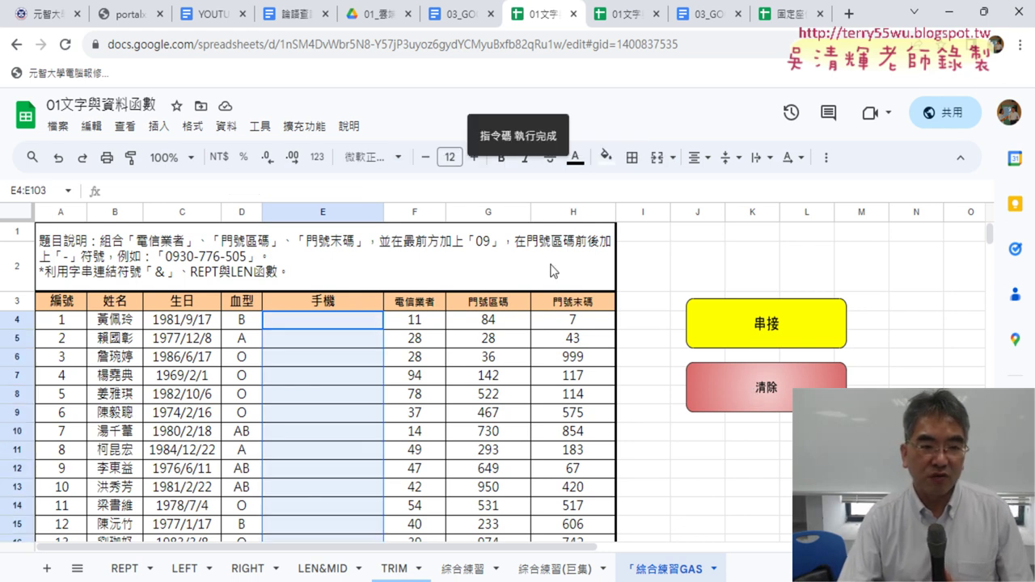
Examine the macro commands and the Apps Script entry among the spreadsheet's extensions
{"action": "left_click", "coordinate": [312, 130]}
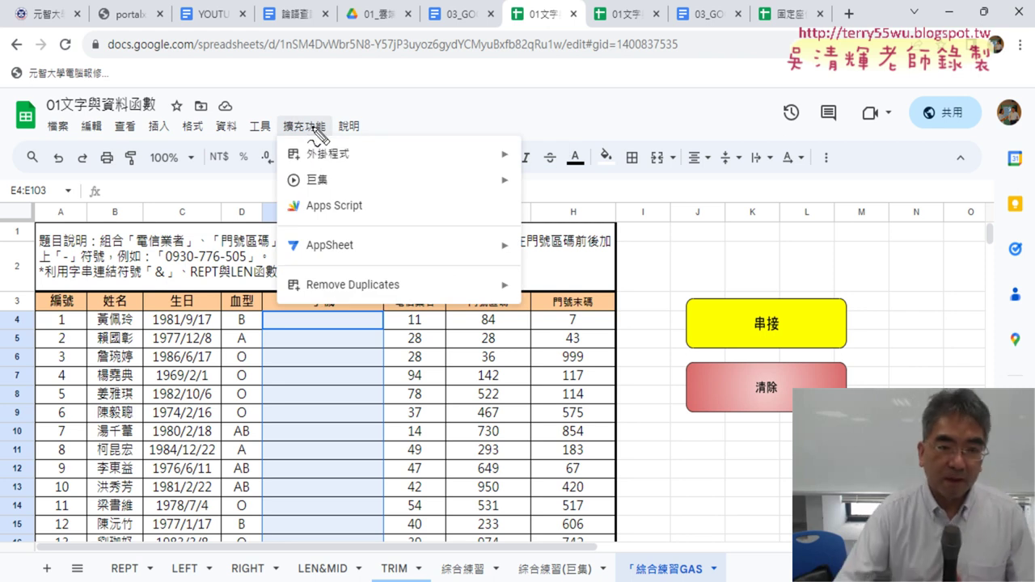
{"action": "mouse_move", "coordinate": [323, 139]}
{"action": "left_mouse_down"}
{"action": "mouse_move", "coordinate": [277, 129]}
{"action": "mouse_move", "coordinate": [349, 113]}
{"action": "left_mouse_up"}
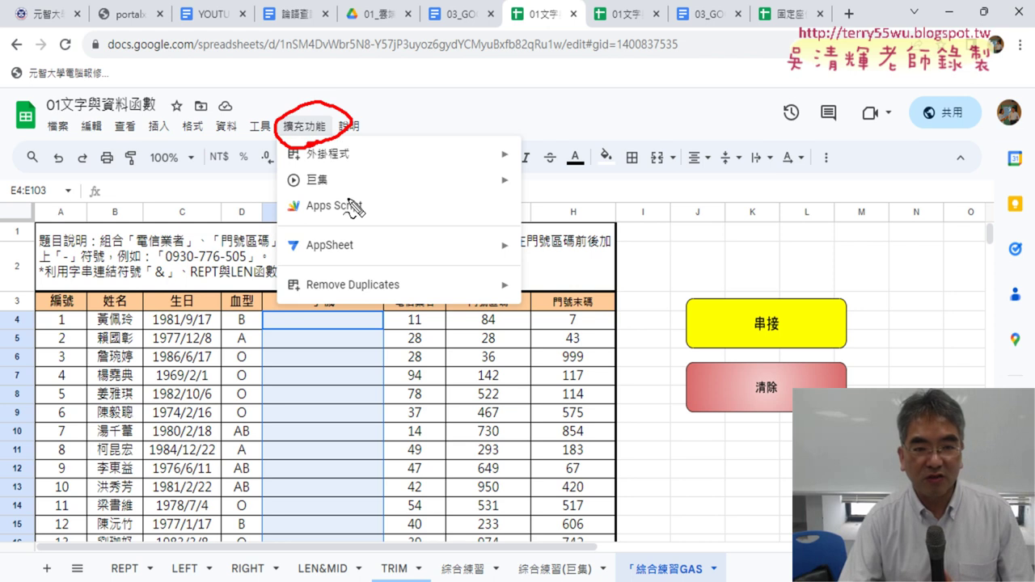
{"action": "mouse_move", "coordinate": [328, 193]}
{"action": "left_mouse_down"}
{"action": "mouse_move", "coordinate": [336, 171]}
{"action": "mouse_move", "coordinate": [333, 209]}
{"action": "left_mouse_up"}
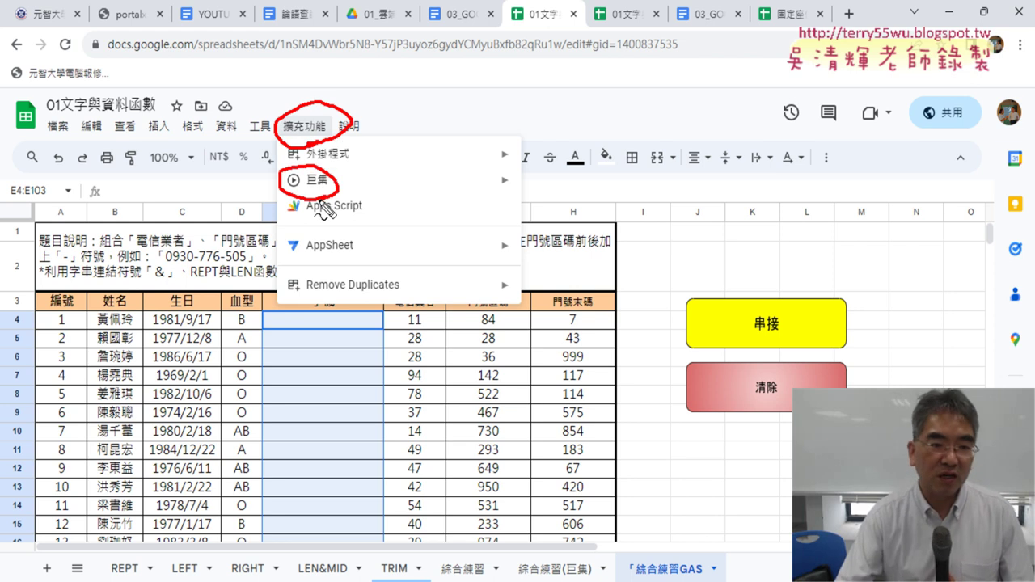
{"action": "key", "text": "Escape"}
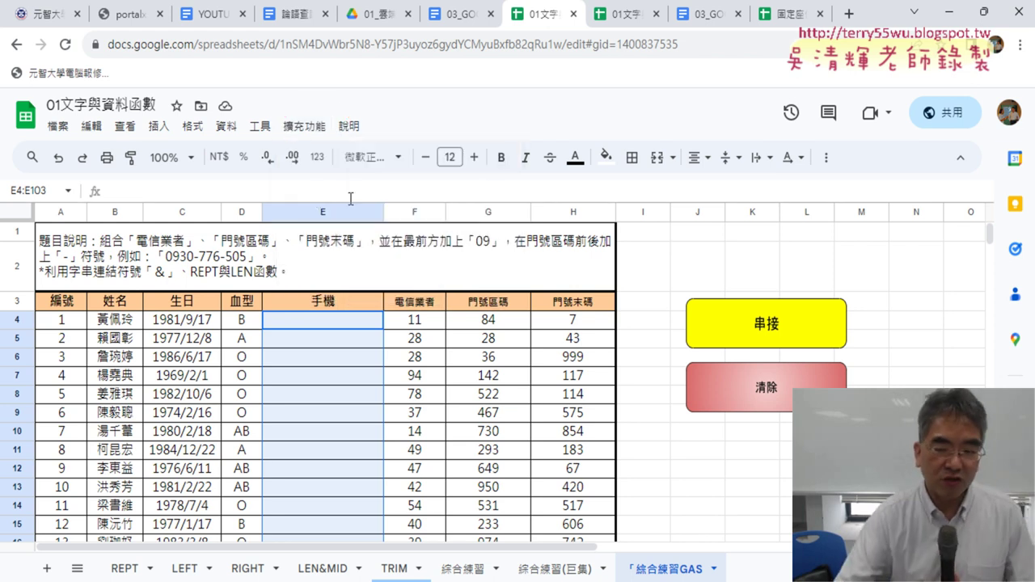
{"action": "left_click", "coordinate": [307, 126]}
{"action": "mouse_move", "coordinate": [327, 185]}
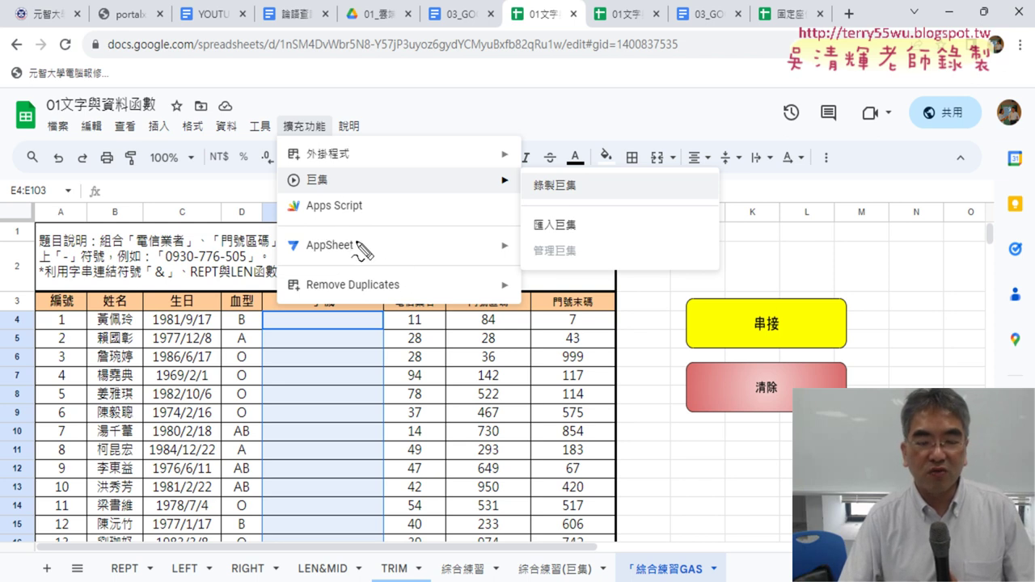
{"action": "mouse_move", "coordinate": [380, 217]}
{"action": "left_mouse_down"}
{"action": "mouse_move", "coordinate": [347, 223]}
{"action": "mouse_move", "coordinate": [272, 207]}
{"action": "mouse_move", "coordinate": [388, 200]}
{"action": "left_mouse_up"}
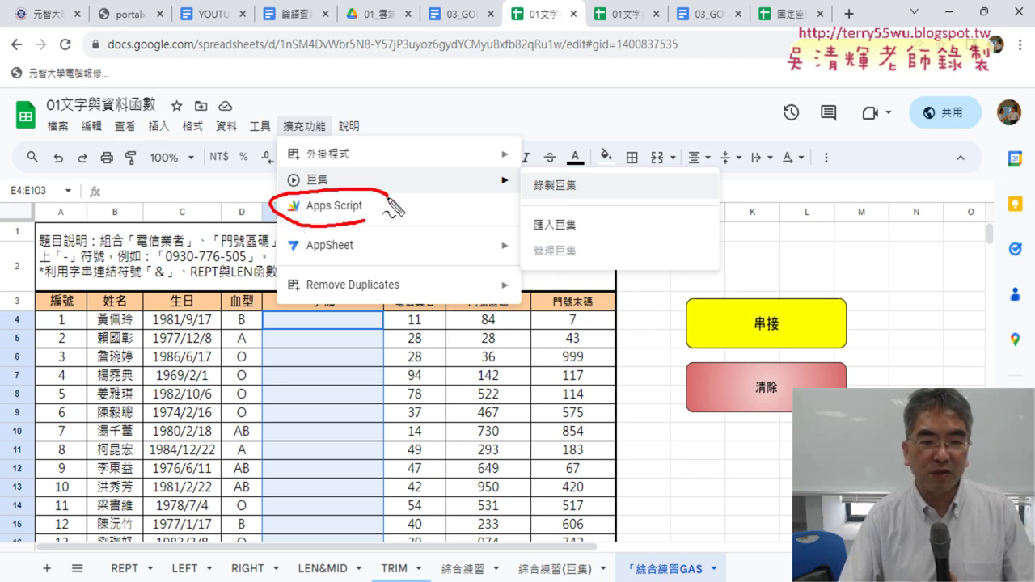
{"action": "mouse_move", "coordinate": [439, 83]}
{"action": "left_mouse_down"}
{"action": "mouse_move", "coordinate": [409, 94]}
{"action": "mouse_move", "coordinate": [420, 123]}
{"action": "mouse_move", "coordinate": [422, 108]}
{"action": "mouse_move", "coordinate": [472, 103]}
{"action": "mouse_move", "coordinate": [483, 129]}
{"action": "left_mouse_up"}
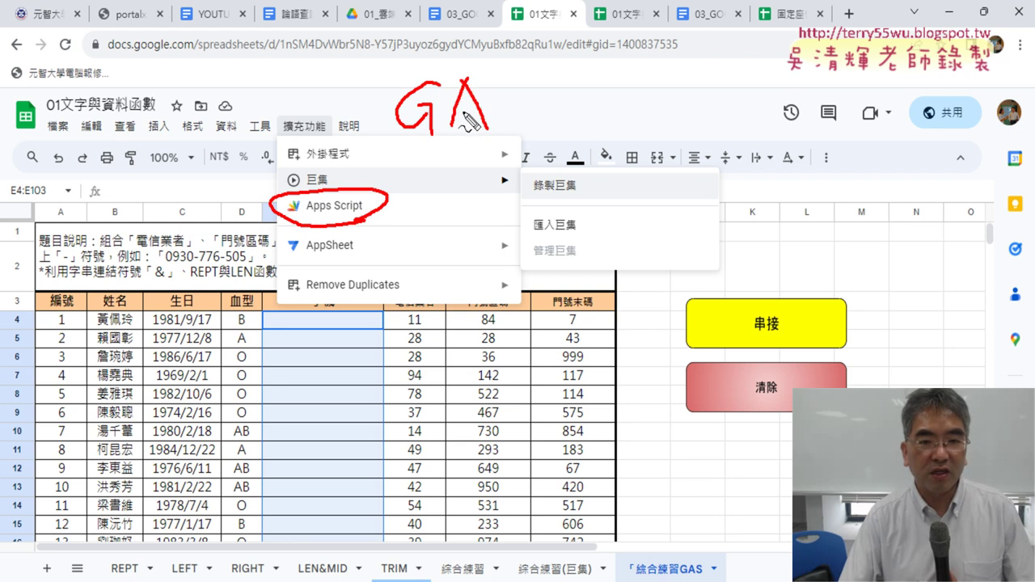
{"action": "left_click_drag", "start_coordinate": [517, 85], "coordinate": [499, 128]}
{"action": "left_click_drag", "start_coordinate": [400, 144], "coordinate": [531, 146]}
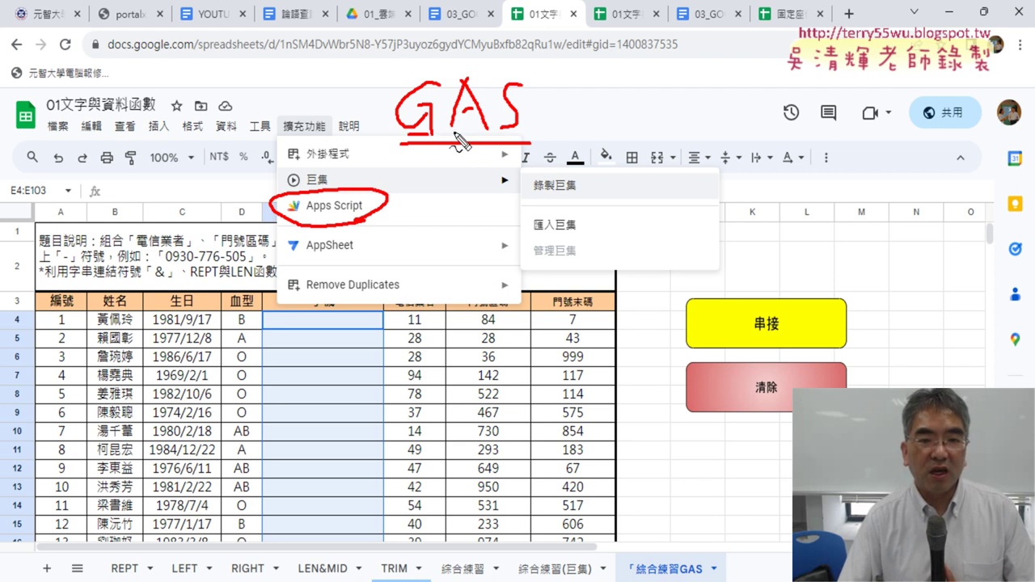
{"action": "left_click_drag", "start_coordinate": [307, 217], "coordinate": [331, 215]}
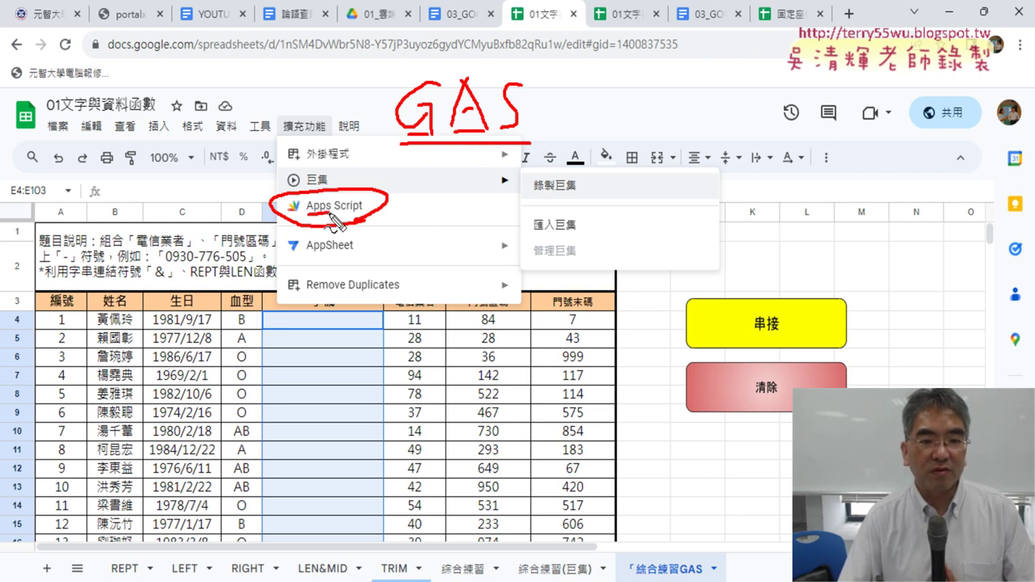
{"action": "left_click_drag", "start_coordinate": [516, 141], "coordinate": [531, 135]}
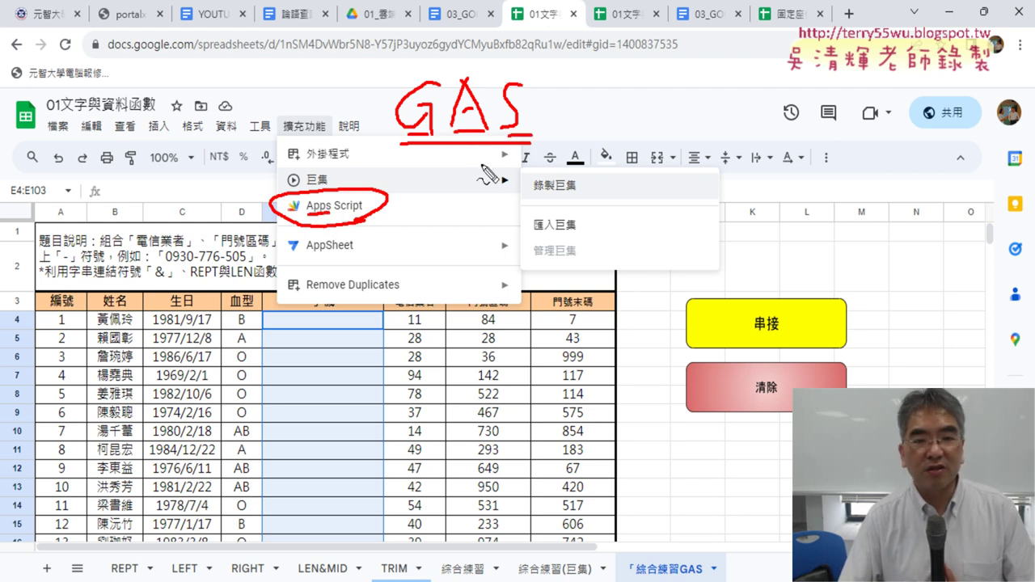
{"action": "left_click_drag", "start_coordinate": [343, 215], "coordinate": [369, 213]}
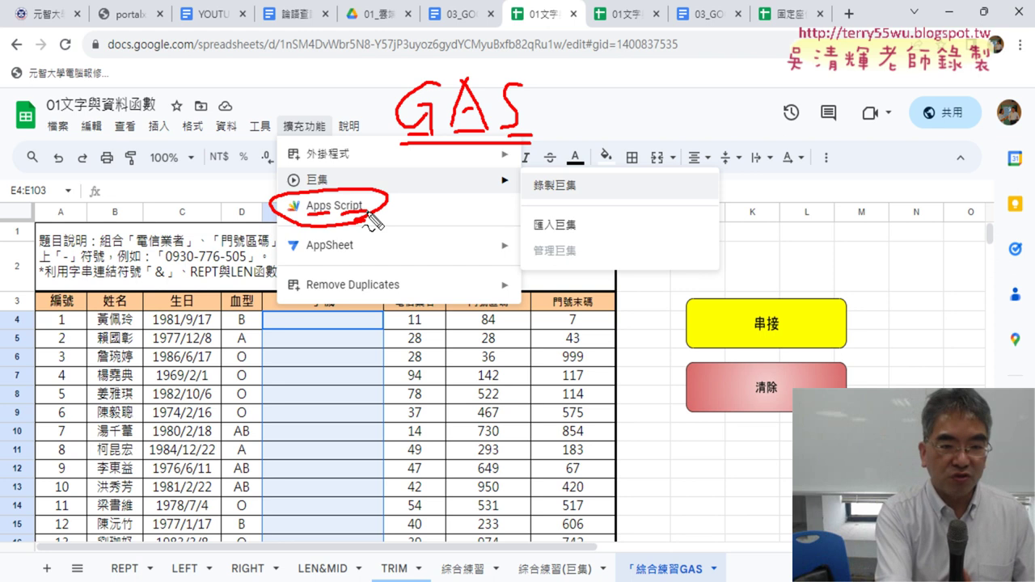
{"action": "key", "text": "Escape"}
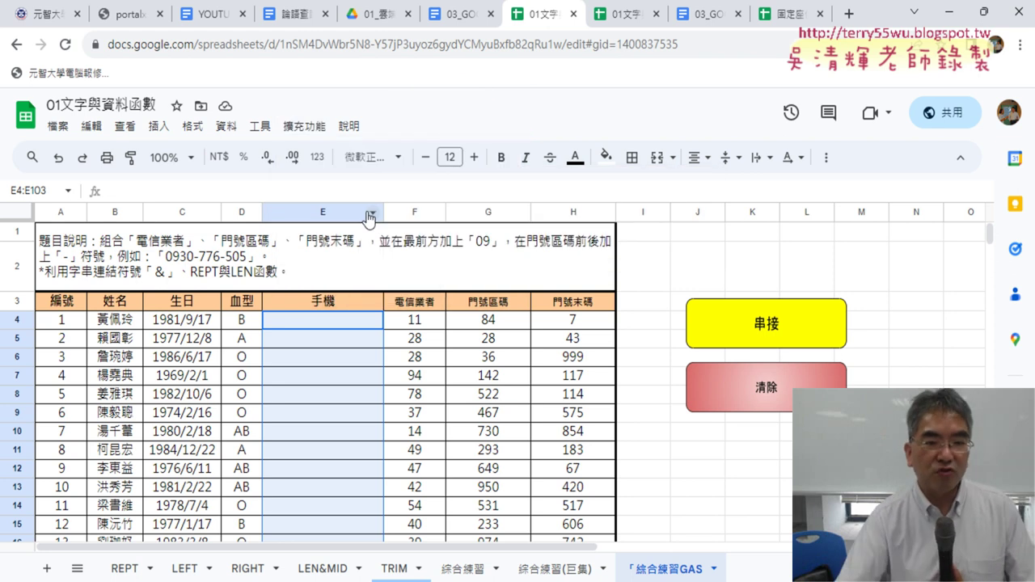
Open the Apps Script editor for the 01文字與資料函數 spreadsheet
{"action": "left_click", "coordinate": [304, 126]}
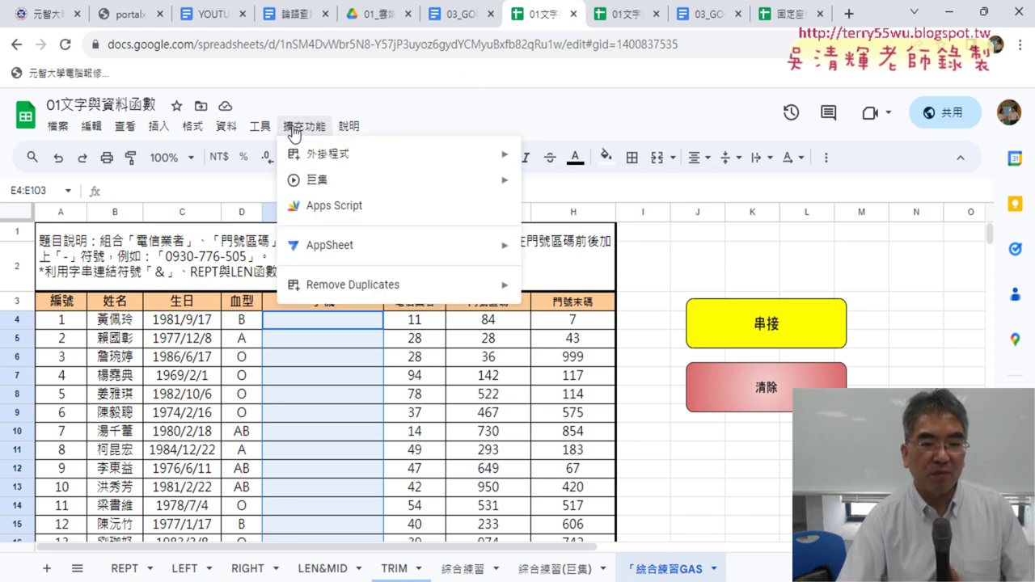
{"action": "left_click", "coordinate": [384, 215]}
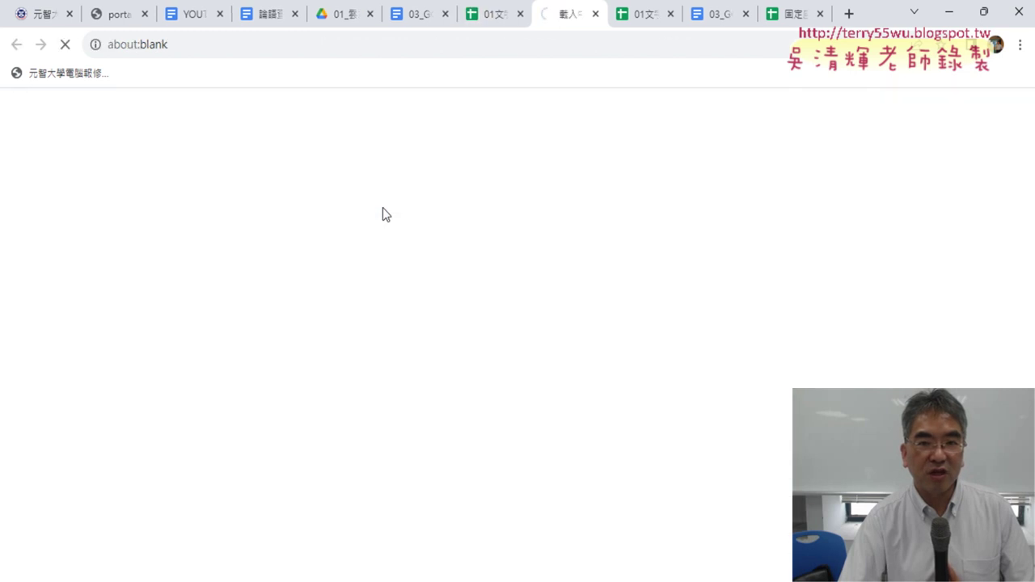
Check the 綜合練習GAS sheet, return to the Apps Script editor and examine the 清除, 串接 and 串接2 functions in 巨集.gs
{"action": "left_click", "coordinate": [498, 21]}
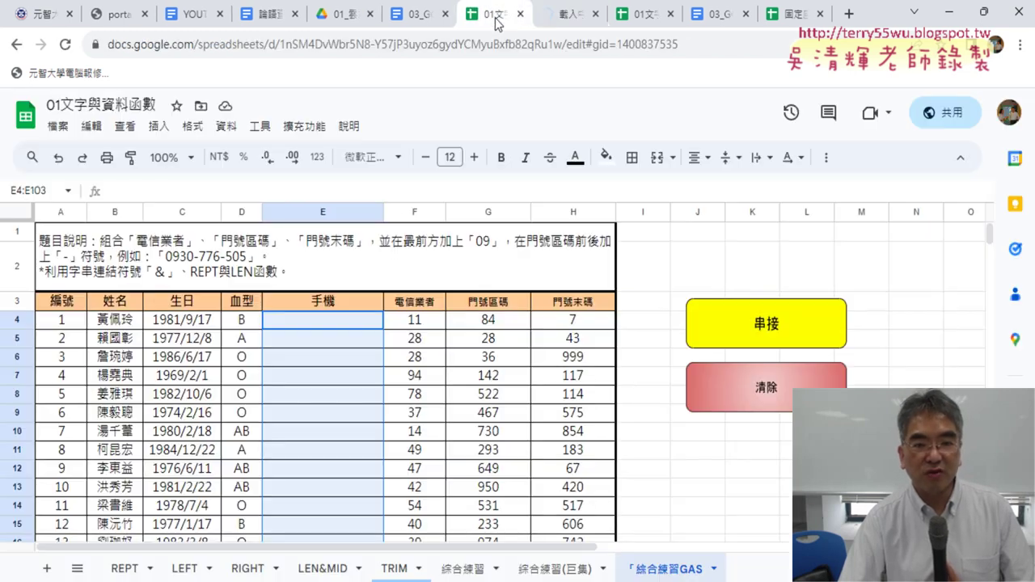
{"action": "left_click", "coordinate": [556, 17]}
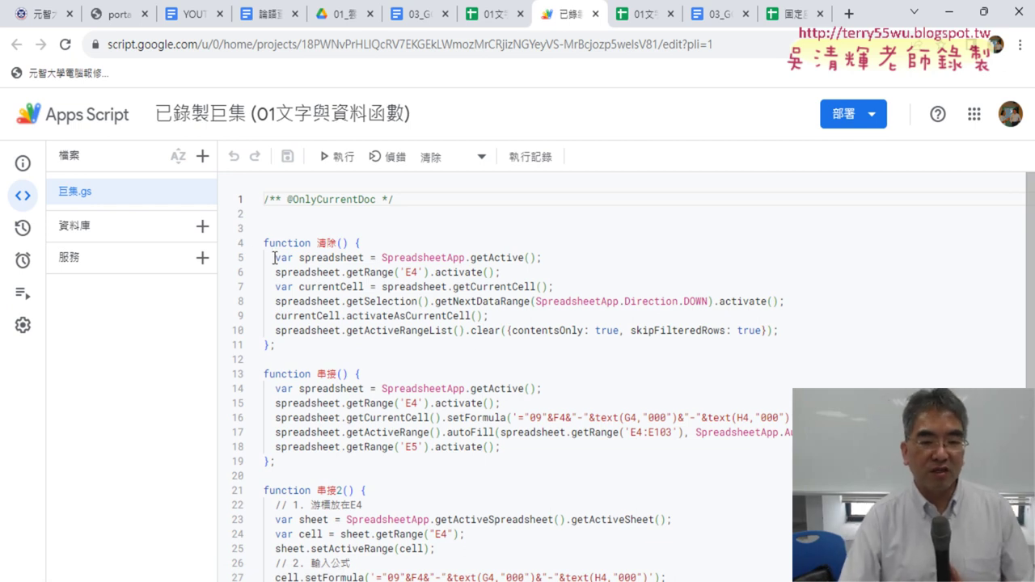
{"action": "double_click", "coordinate": [321, 243]}
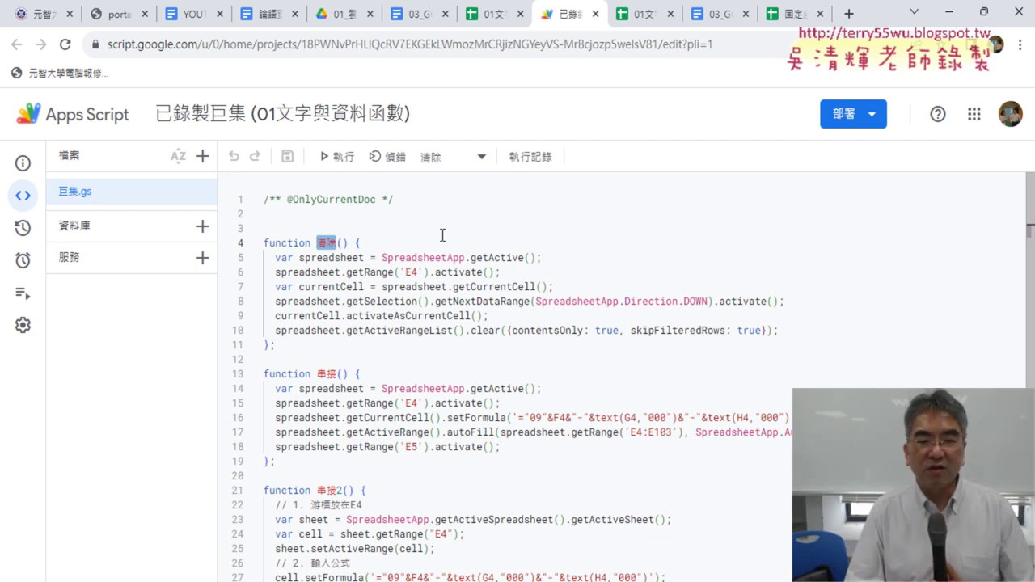
{"action": "left_click", "coordinate": [434, 270]}
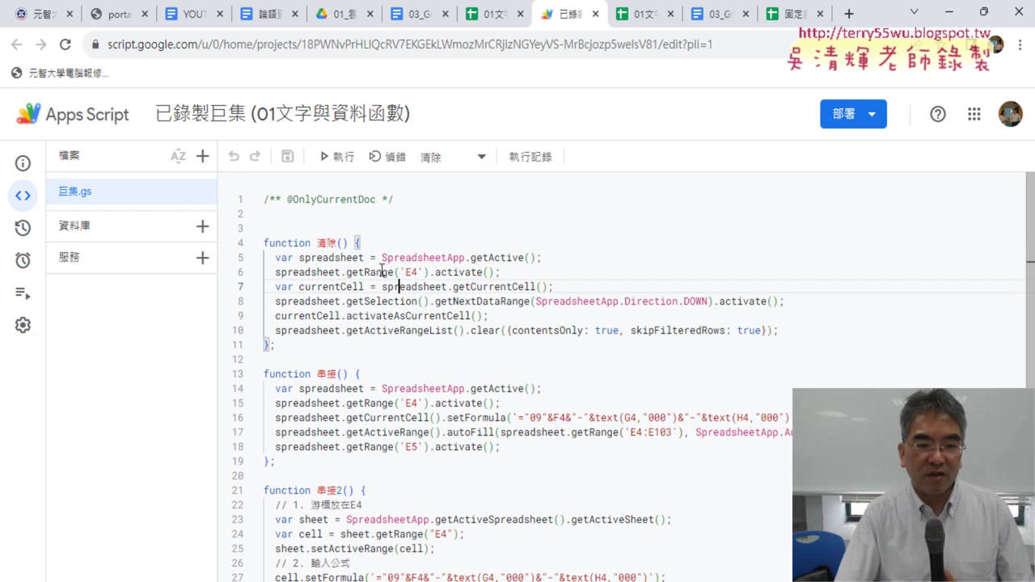
{"action": "double_click", "coordinate": [329, 243]}
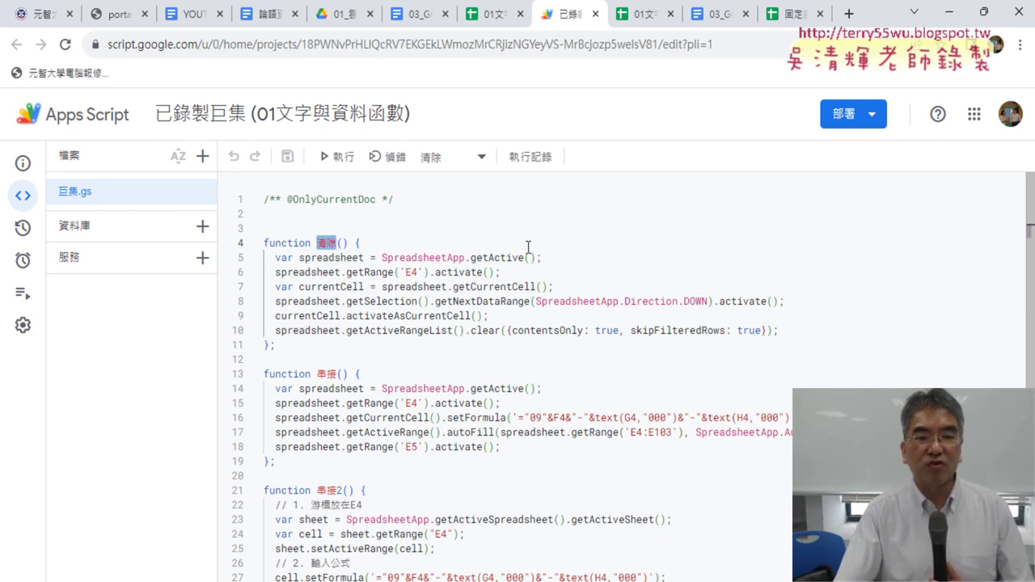
{"action": "double_click", "coordinate": [333, 374]}
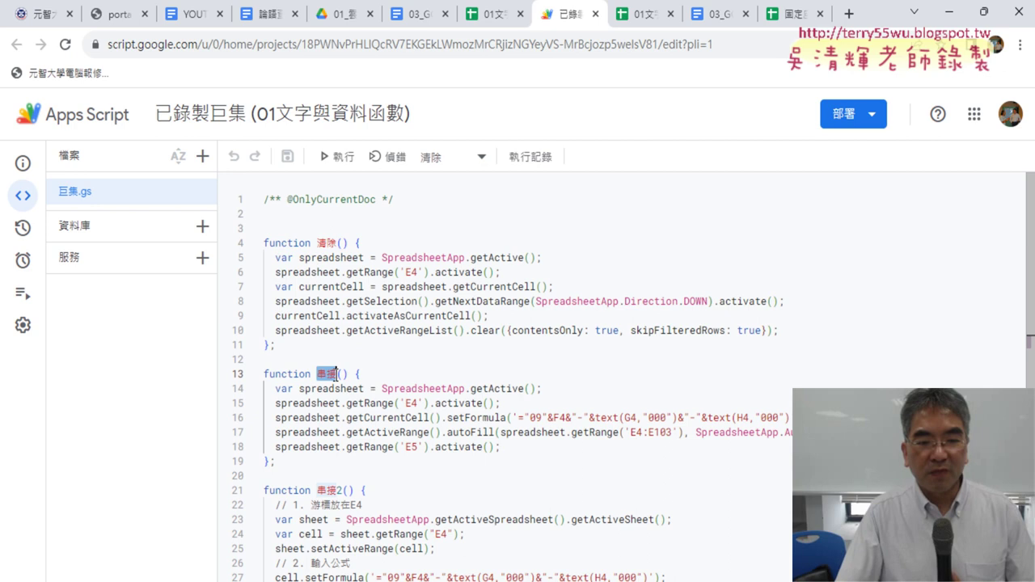
{"action": "scroll", "coordinate": [594, 324], "scroll_direction": "down", "scroll_amount": 2}
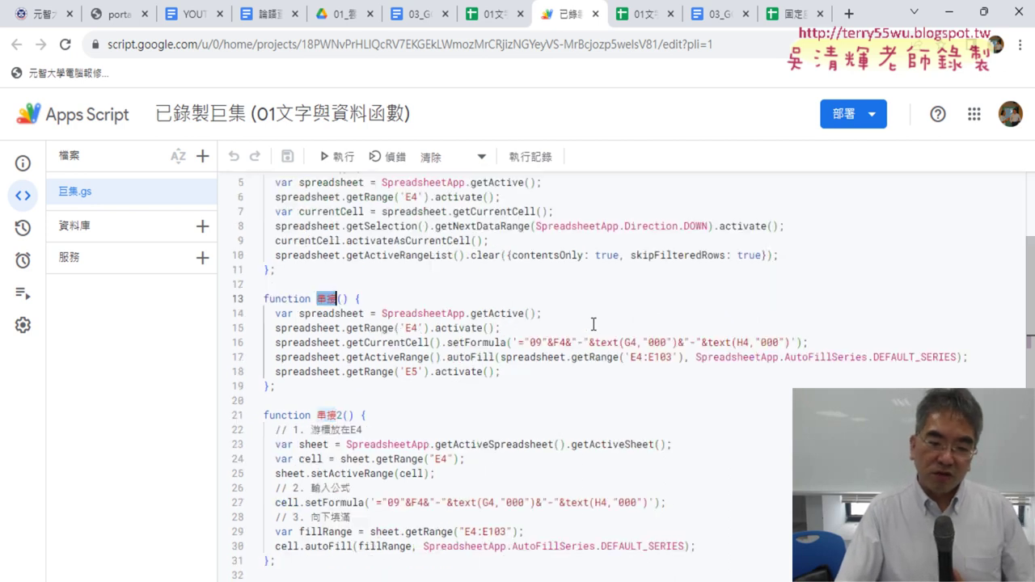
{"action": "double_click", "coordinate": [338, 416]}
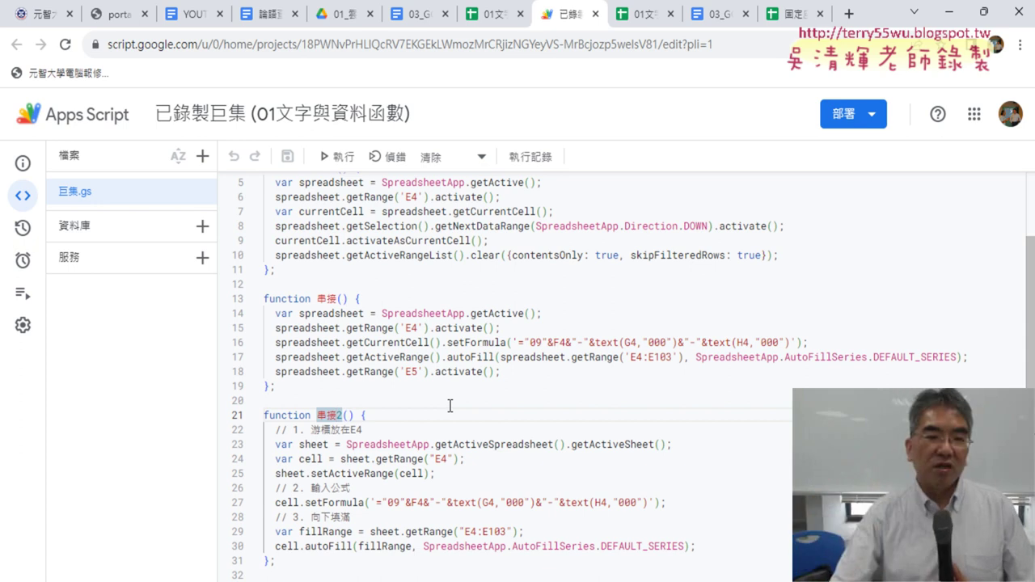
{"action": "scroll", "coordinate": [450, 405], "scroll_direction": "up", "scroll_amount": 2}
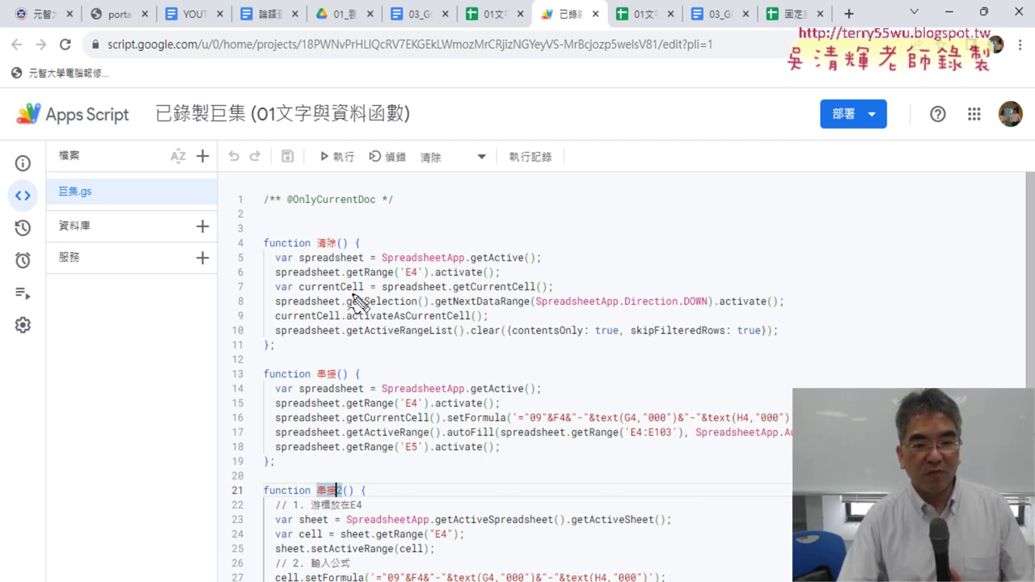
Underline in red the function keyword, name, parentheses, opening brace and closing brace of the 清除 function
{"action": "left_click_drag", "start_coordinate": [264, 253], "coordinate": [308, 253]}
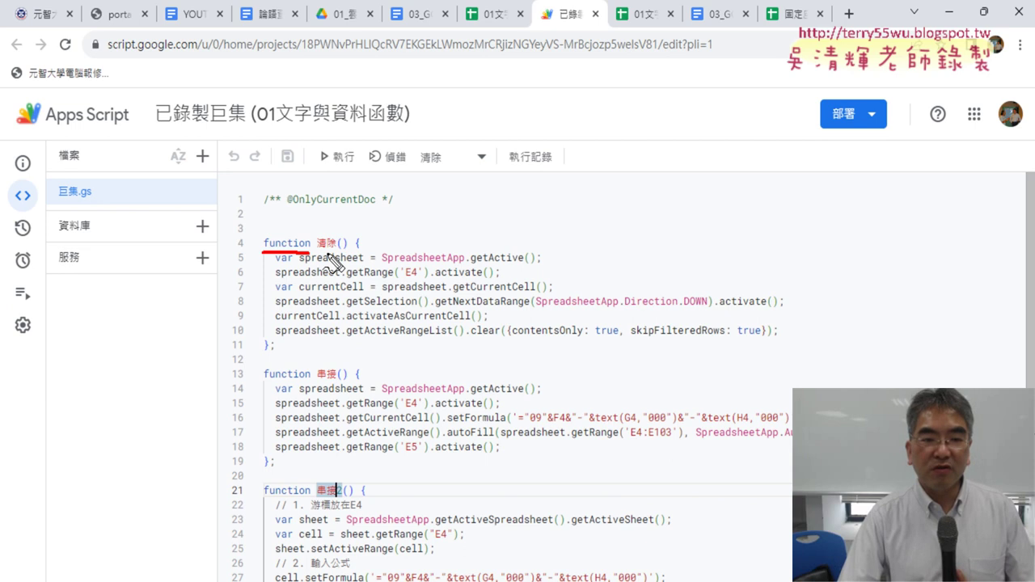
{"action": "left_click_drag", "start_coordinate": [318, 251], "coordinate": [349, 252]}
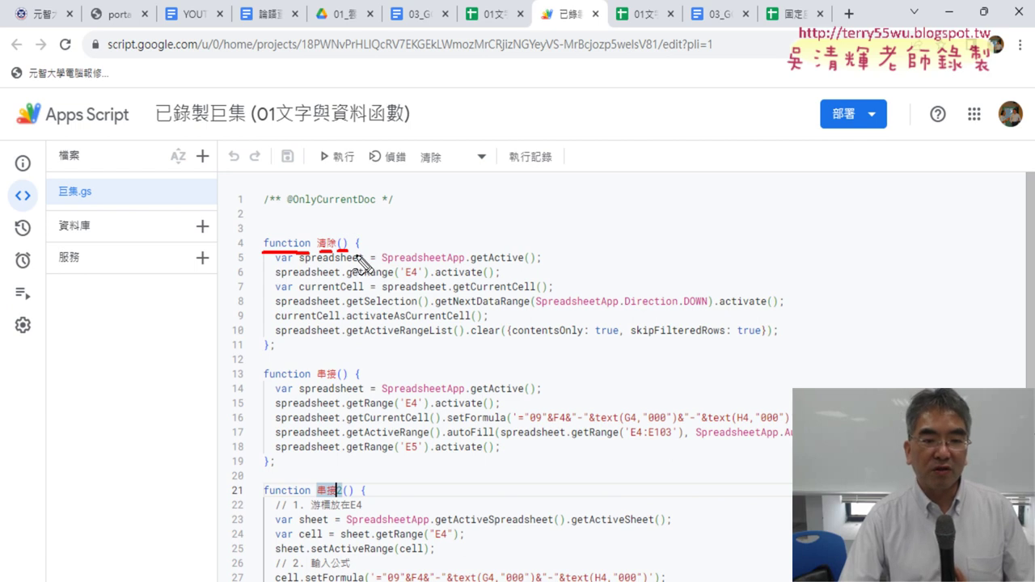
{"action": "left_click_drag", "start_coordinate": [354, 252], "coordinate": [362, 252]}
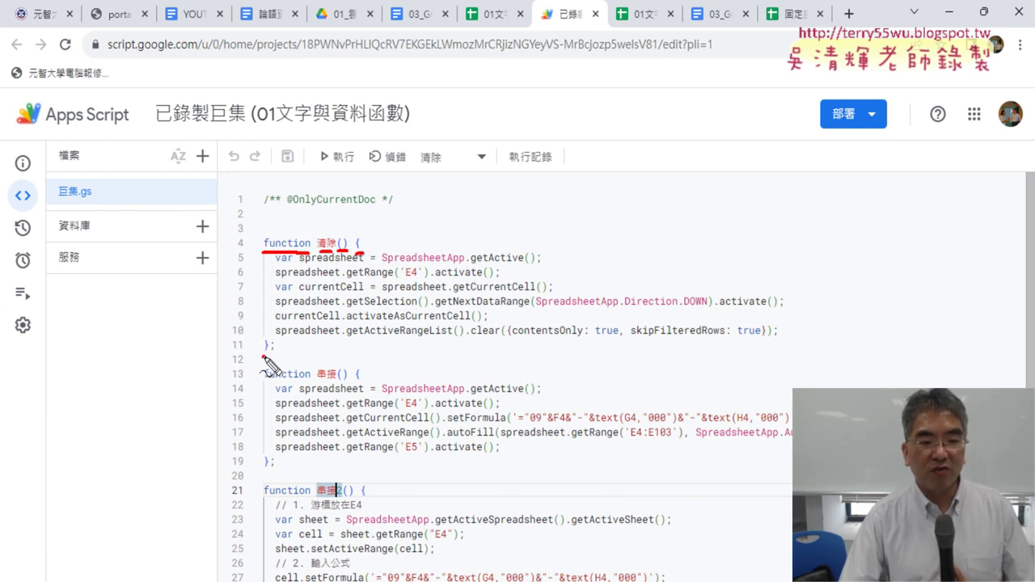
{"action": "left_click_drag", "start_coordinate": [263, 356], "coordinate": [277, 352]}
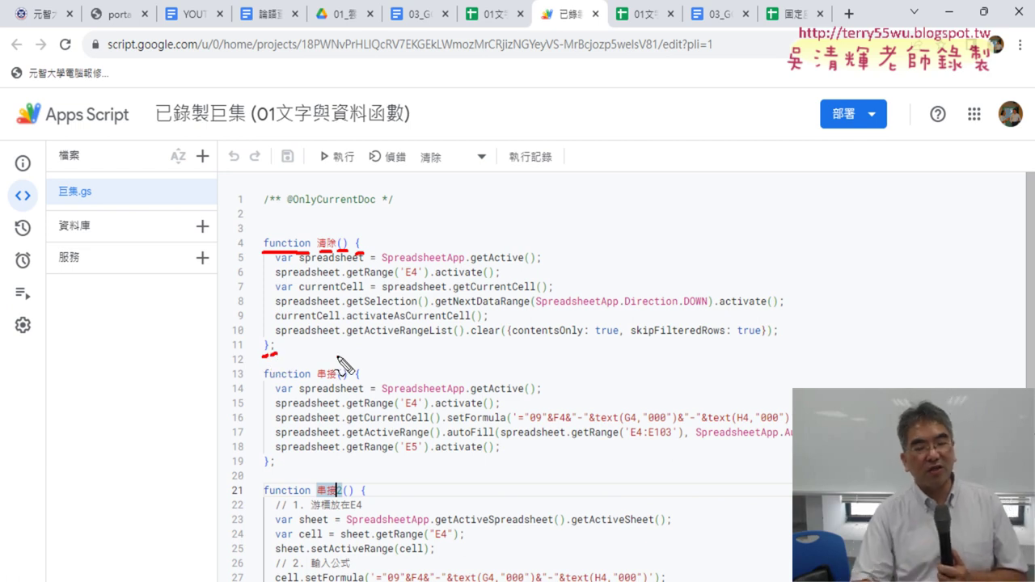